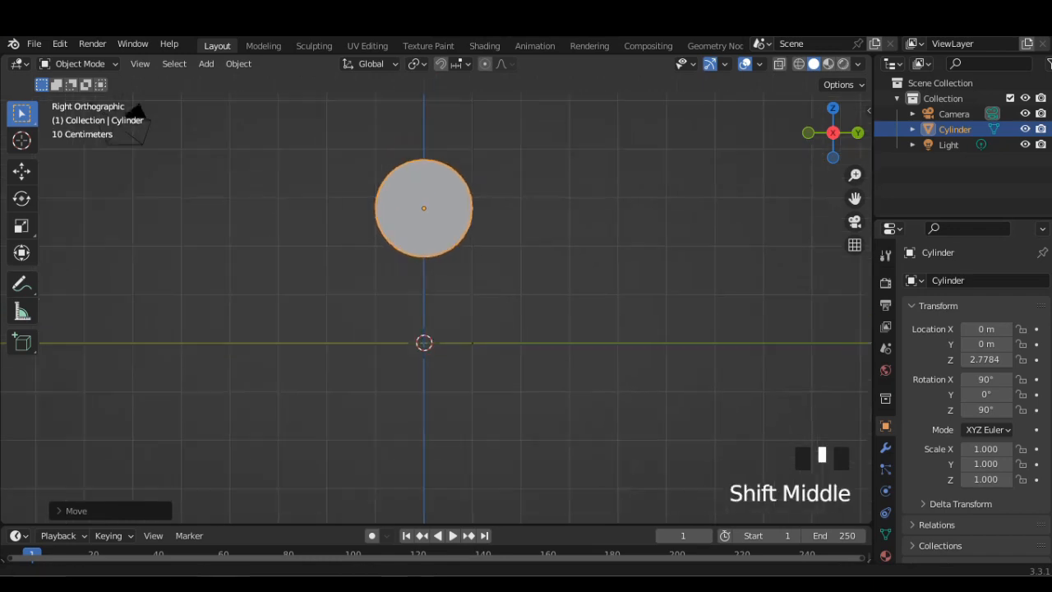
key("s")
key("z")
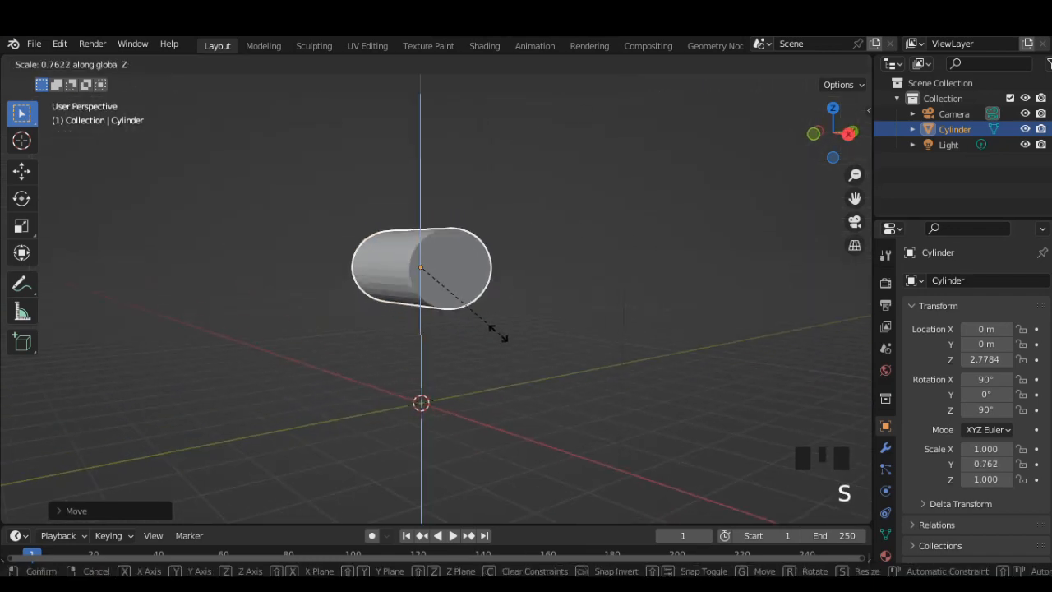
left_click(435, 310)
Flatten the cylinder along the X axis into a thin disc, to a scale of about 0.103
scroll(434, 310, "up", 2)
middle_click_drag(435, 310, 512, 299)
key("s")
key("x")
left_click(438, 307)
Inset both round end faces of the disc slightly and delete the inner faces
key("Tab")
left_click(450, 308)
left_click(163, 64)
left_click(438, 286)
left_click(452, 271, "shift")
middle_click_drag(452, 271, 461, 276)
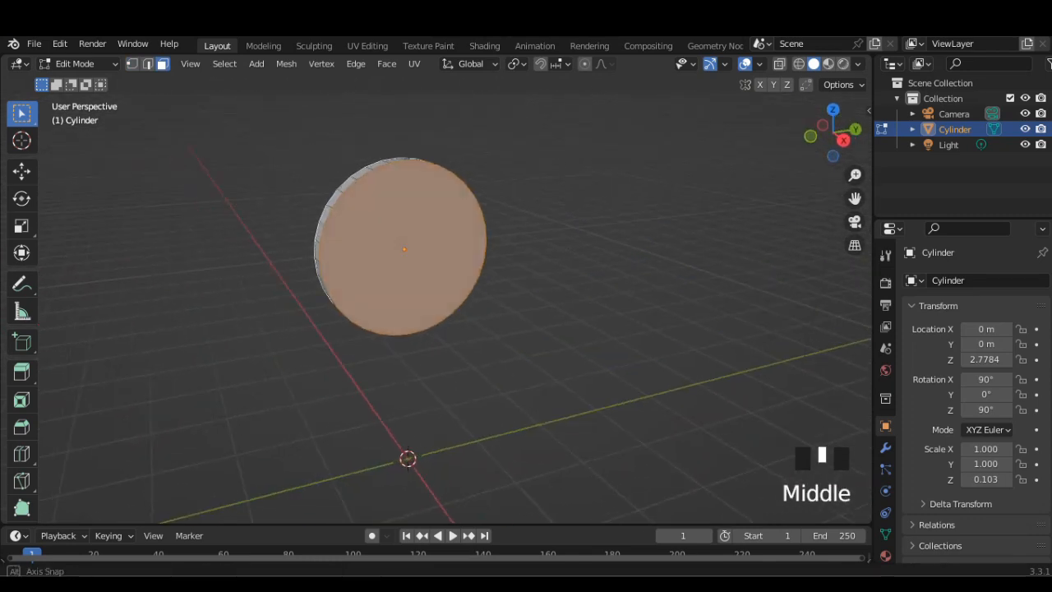
key("i")
left_click(459, 275)
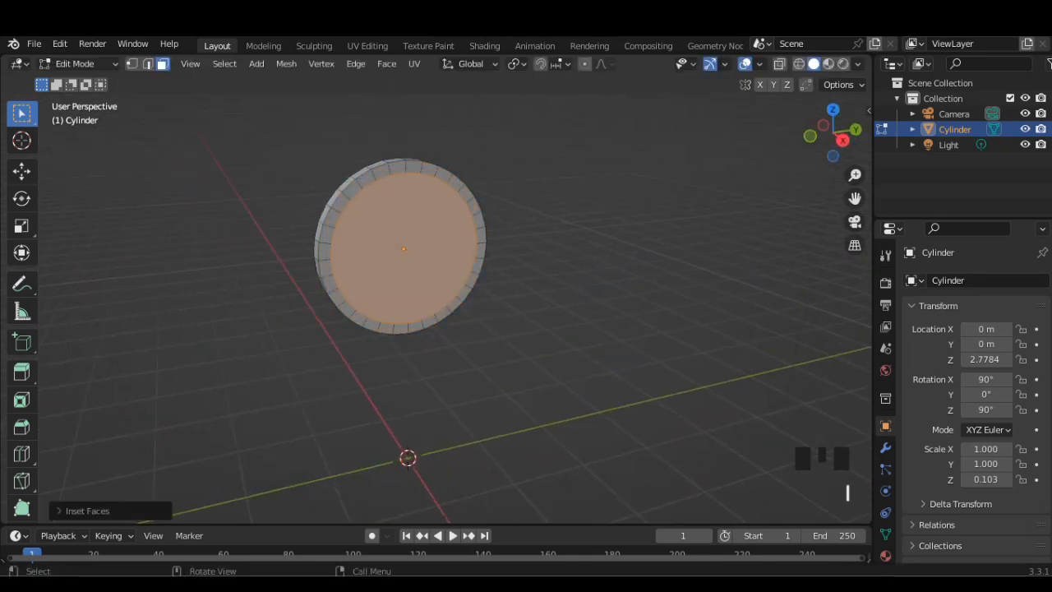
key("Delete")
left_click(459, 310)
Bridge the two inner vertex loops of the ring with LoopTools to close its inside wall
middle_click_drag(459, 310, 465, 296)
left_click(132, 63)
scroll(399, 239, "up", 2)
left_click(478, 264)
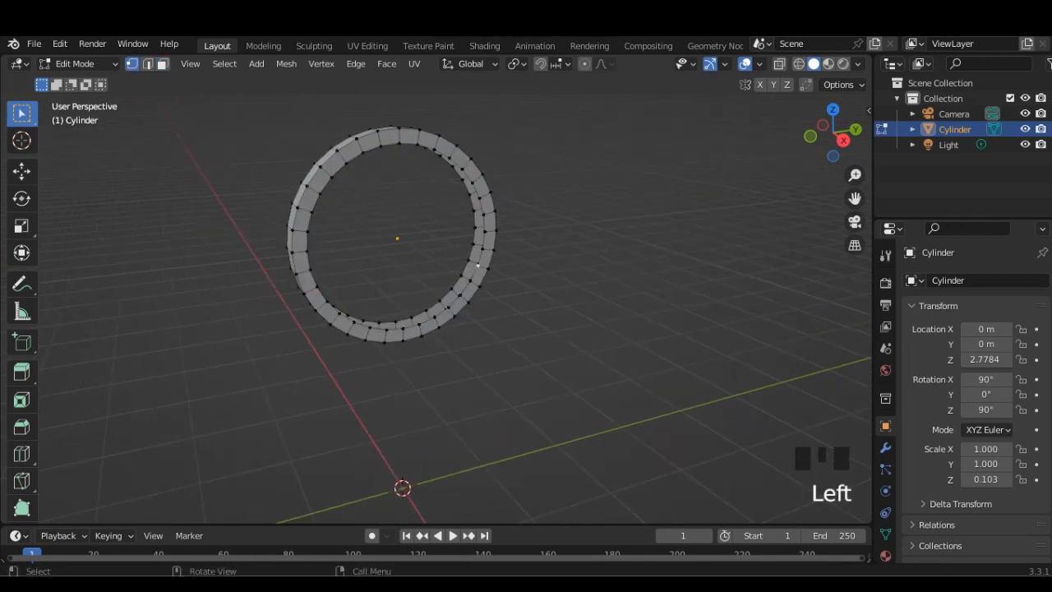
left_click(476, 265, "alt")
left_click(473, 271, "alt+shift")
right_click(411, 231)
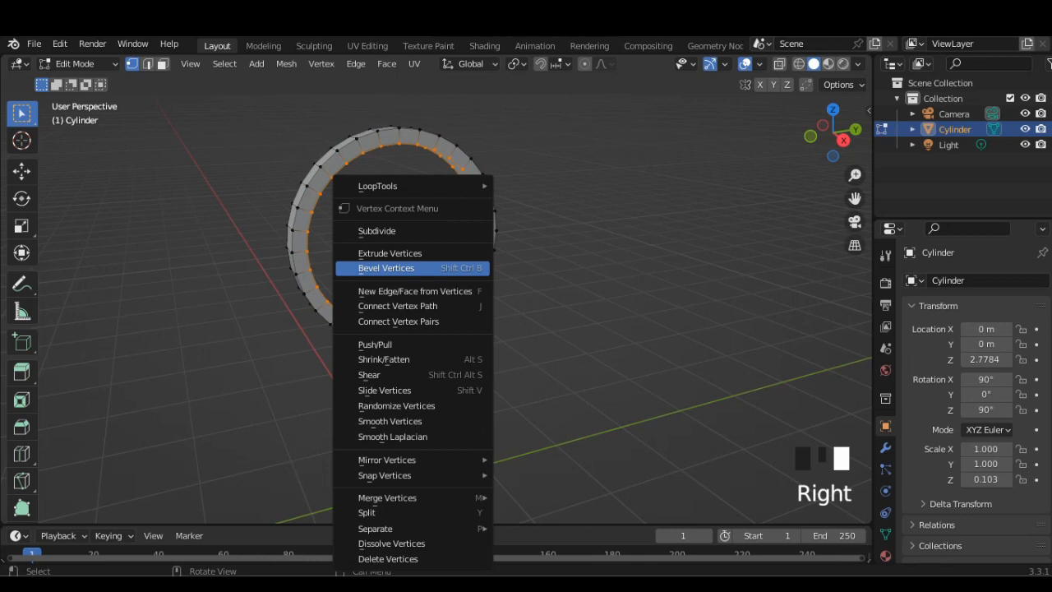
mouse_move(395, 186)
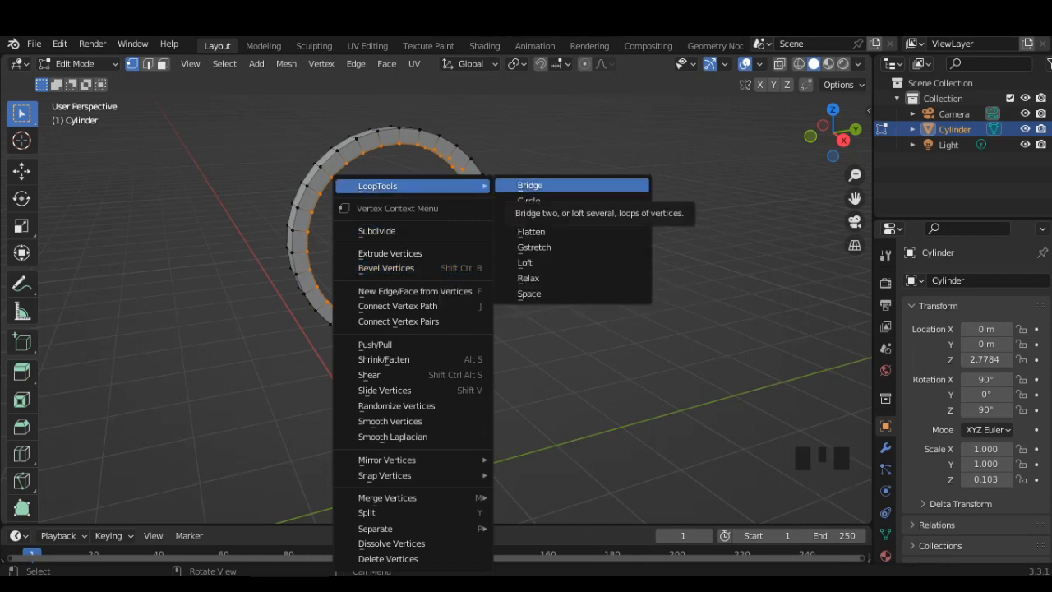
left_click(525, 183)
middle_click_drag(461, 275, 493, 272)
key("Tab")
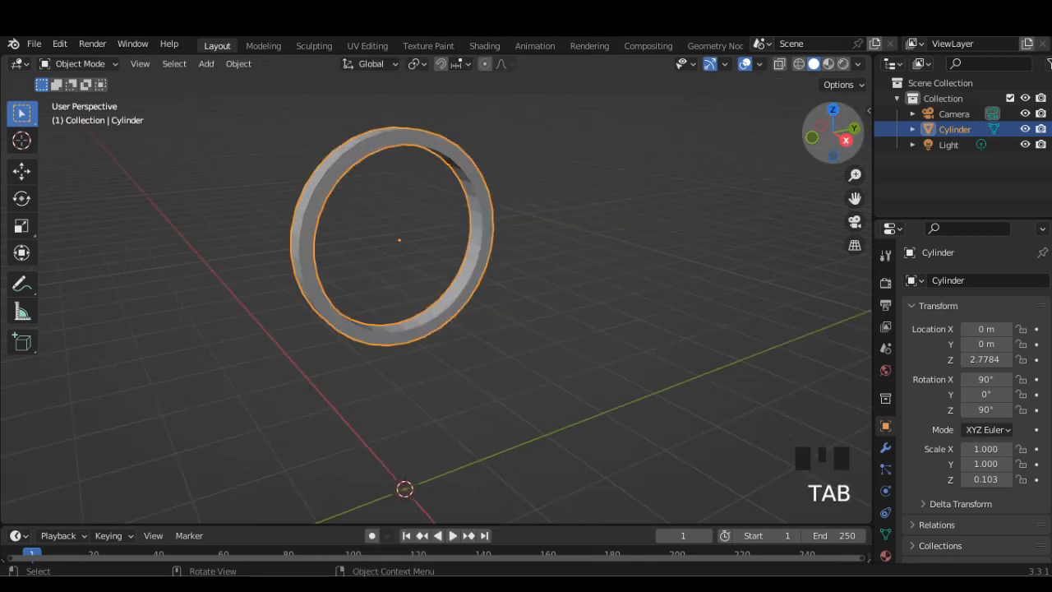
Delete the vertices of the ring's lower half in the right wireframe view, then return to solid shading
left_click(845, 137)
key("Tab")
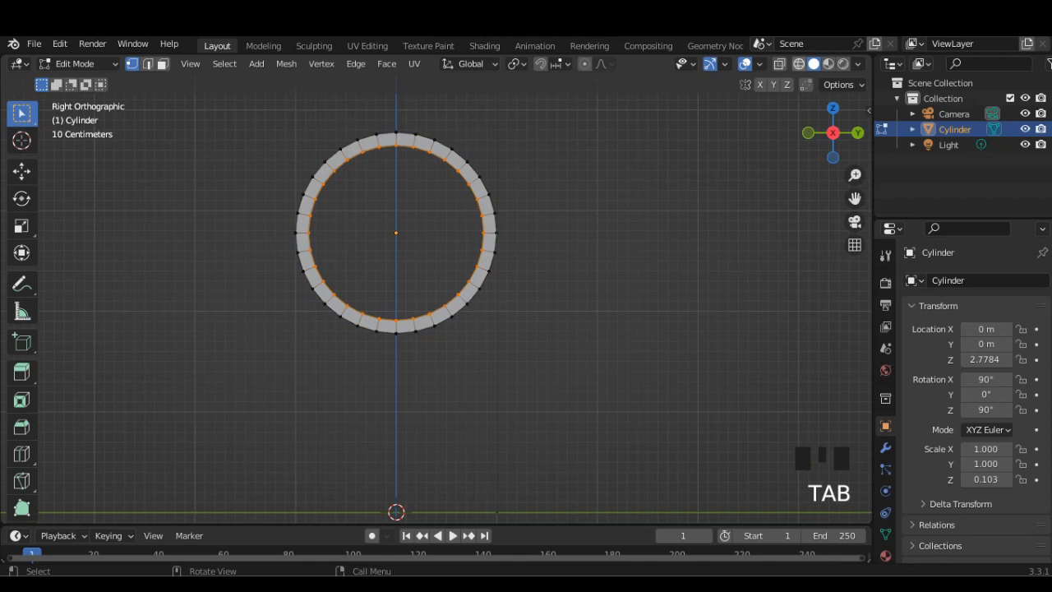
left_click(799, 65)
scroll(436, 298, "down", 1)
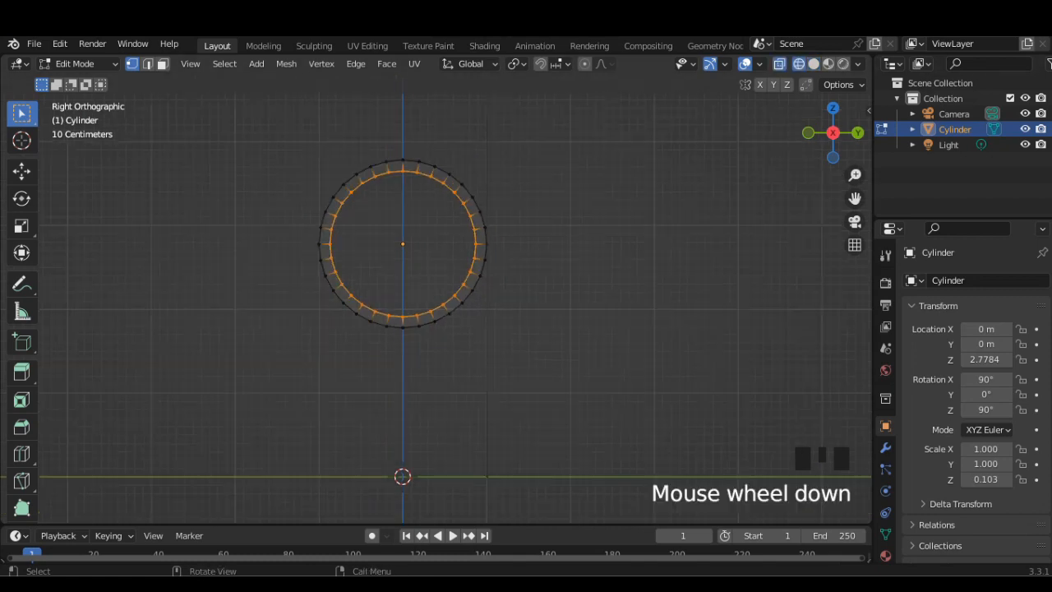
left_click_drag(296, 252, 487, 331)
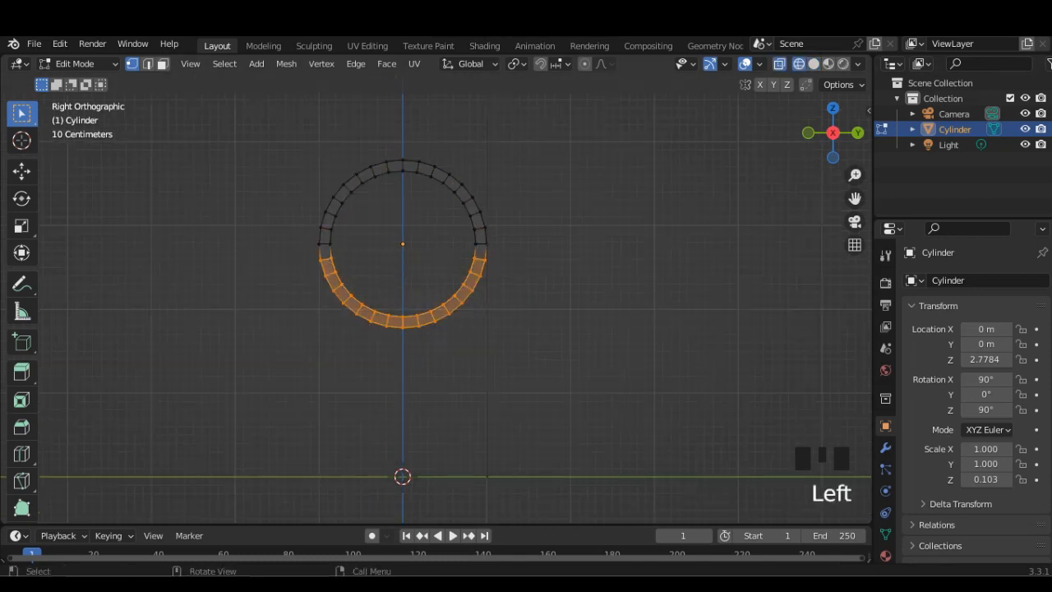
key("Delete")
left_click(460, 303)
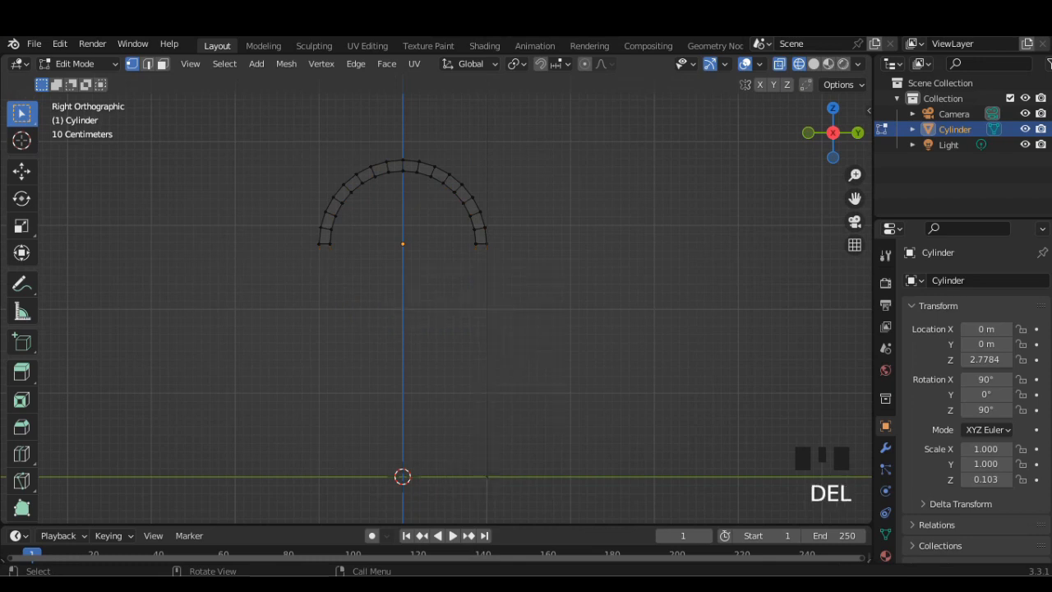
key("Tab")
scroll(435, 296, "up", 2)
left_click(814, 64)
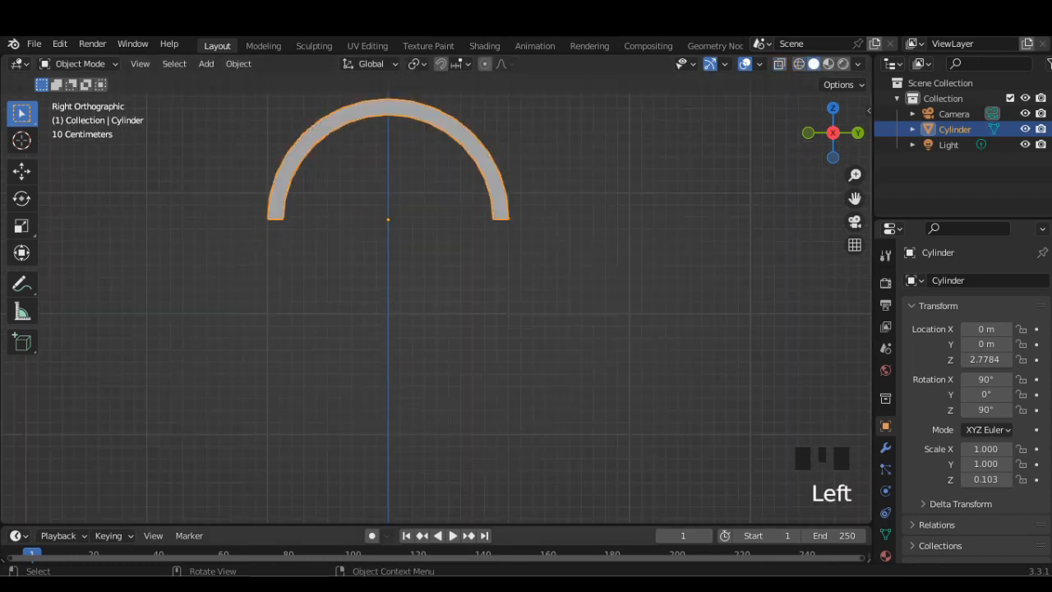
Fill the open ends of the half ring with faces
scroll(435, 287, "up", 1)
mouse_move(436, 288)
middle_mouse_down()
mouse_move(436, 246)
mouse_move(435, 296)
mouse_move(444, 280)
middle_mouse_up()
scroll(435, 247, "up", 2)
scroll(436, 288, "down", 2)
left_click(836, 134)
scroll(395, 271, "up", 2)
key("Tab")
left_click(535, 335)
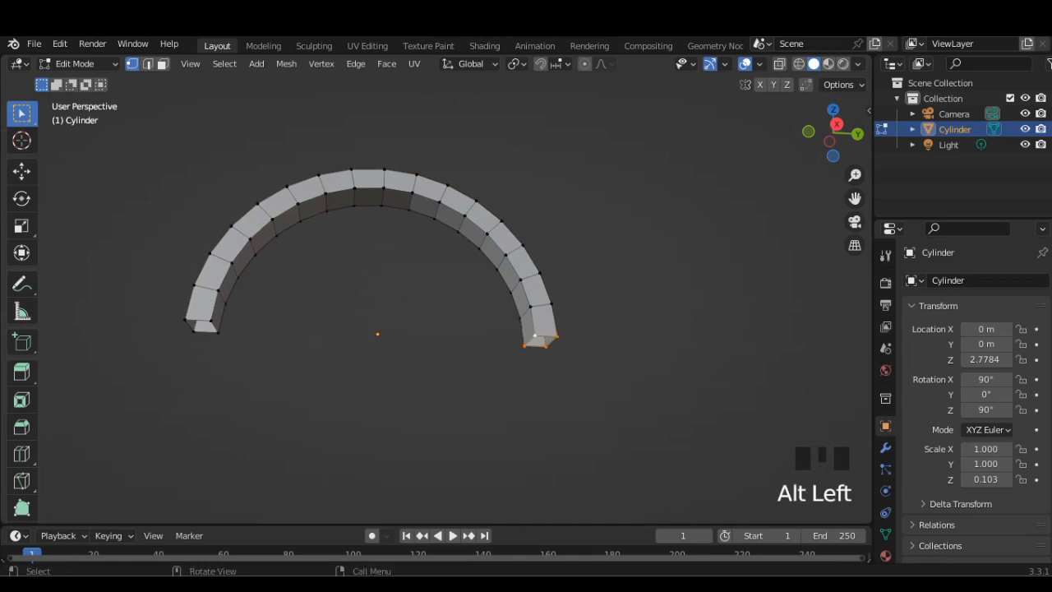
key("f")
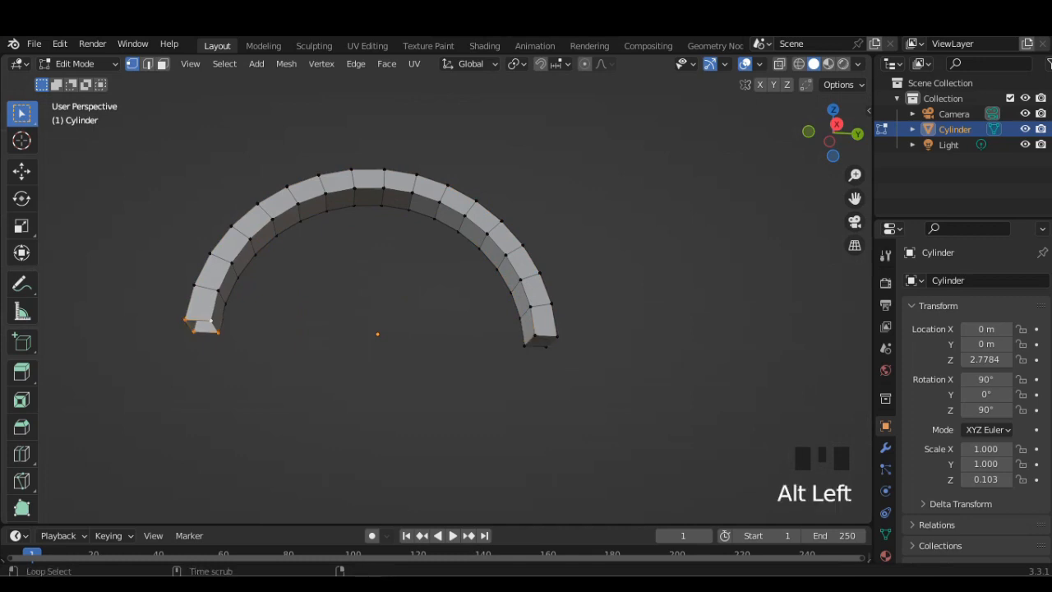
key("Tab")
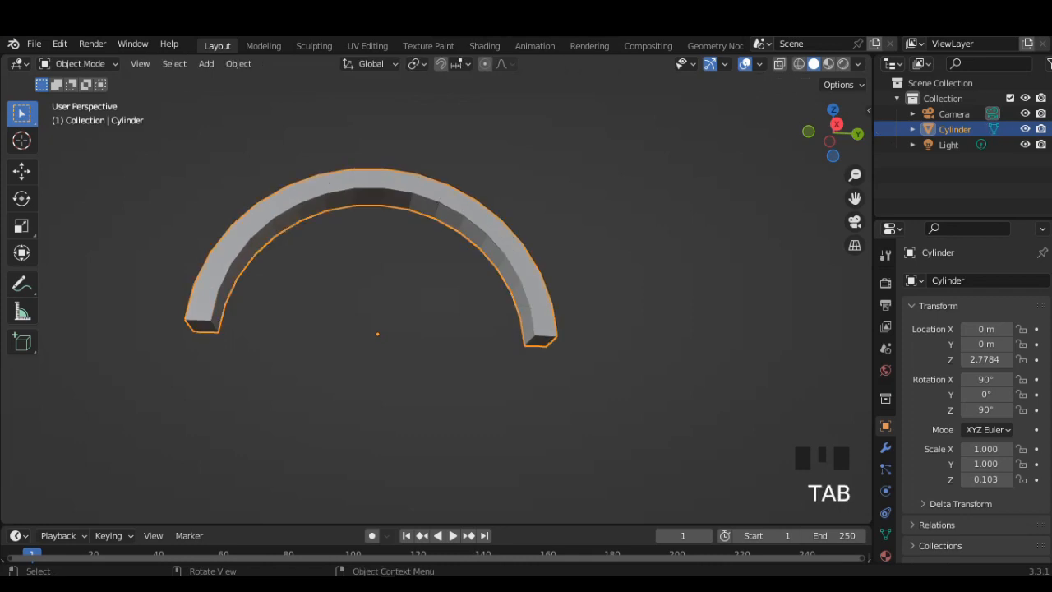
Add a Subdivision Surface modifier to the half ring
left_click(837, 124)
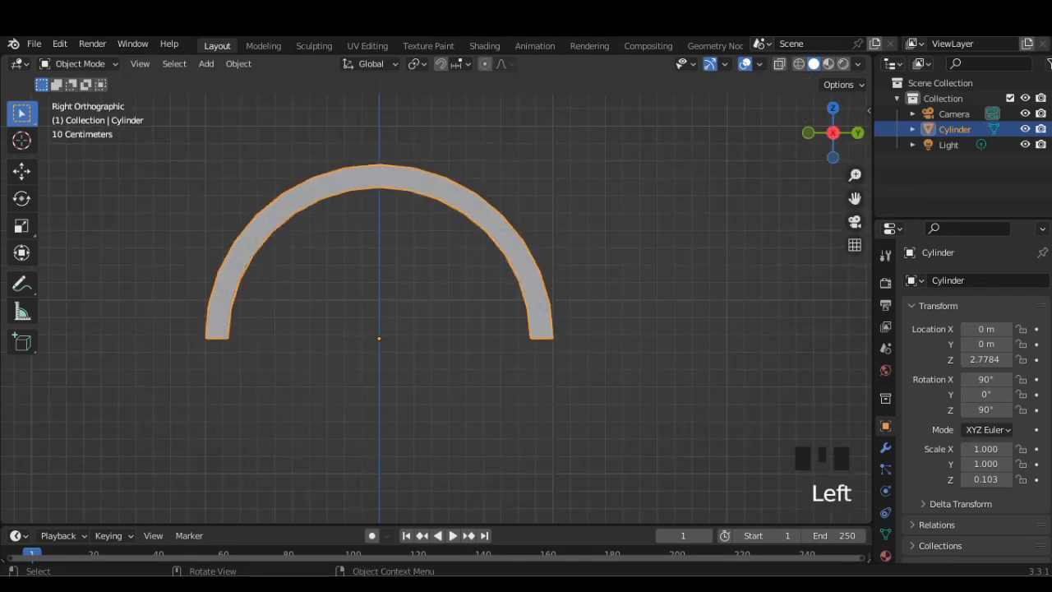
left_click(885, 448)
left_click(946, 280)
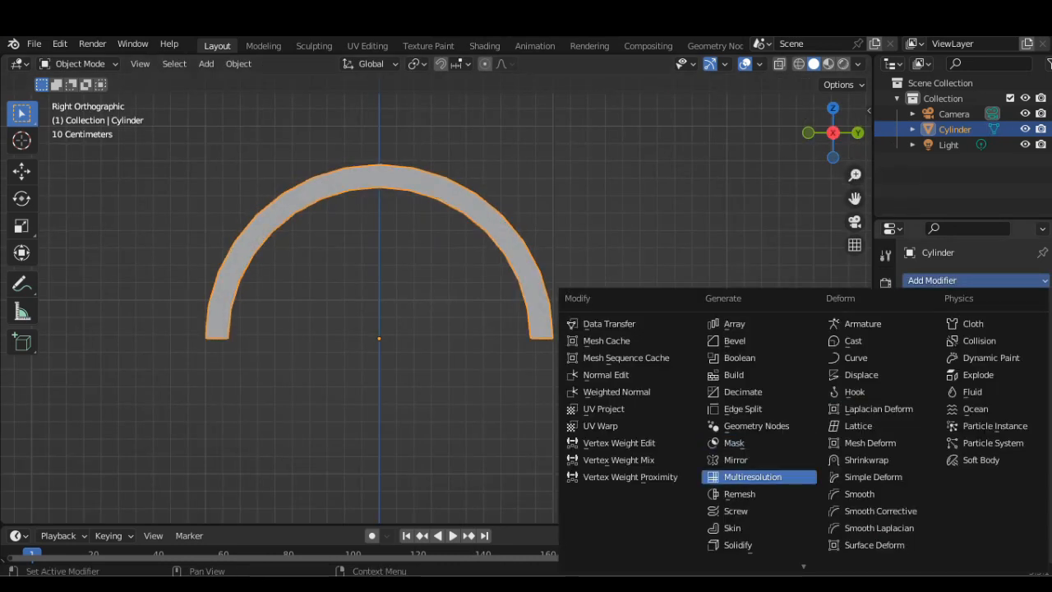
scroll(757, 530, "down", 3)
left_click(756, 518)
middle_click_drag(576, 370, 625, 361)
middle_click_drag(435, 312, 460, 308)
scroll(435, 312, "up", 2)
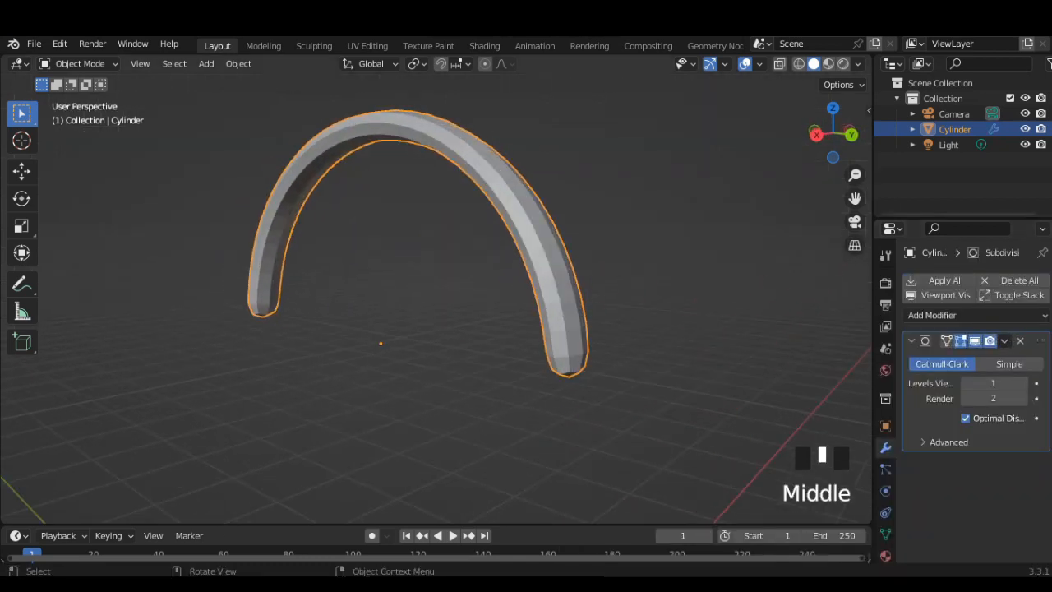
Inset the strip of faces running along the outside of the arch
key("Tab")
left_click(571, 372, "alt")
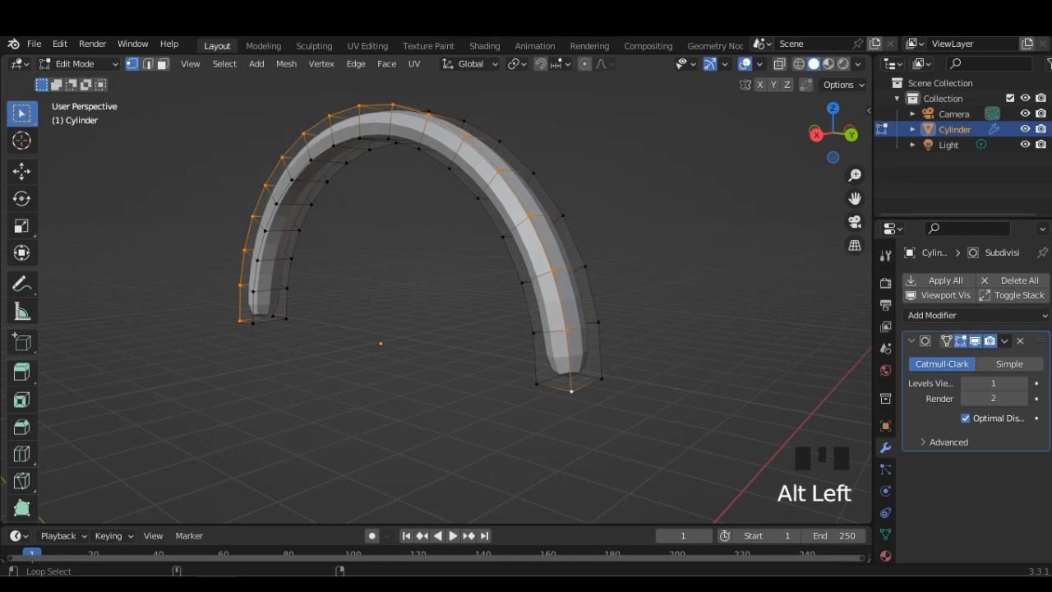
left_click(601, 362, "alt+shift")
key("i")
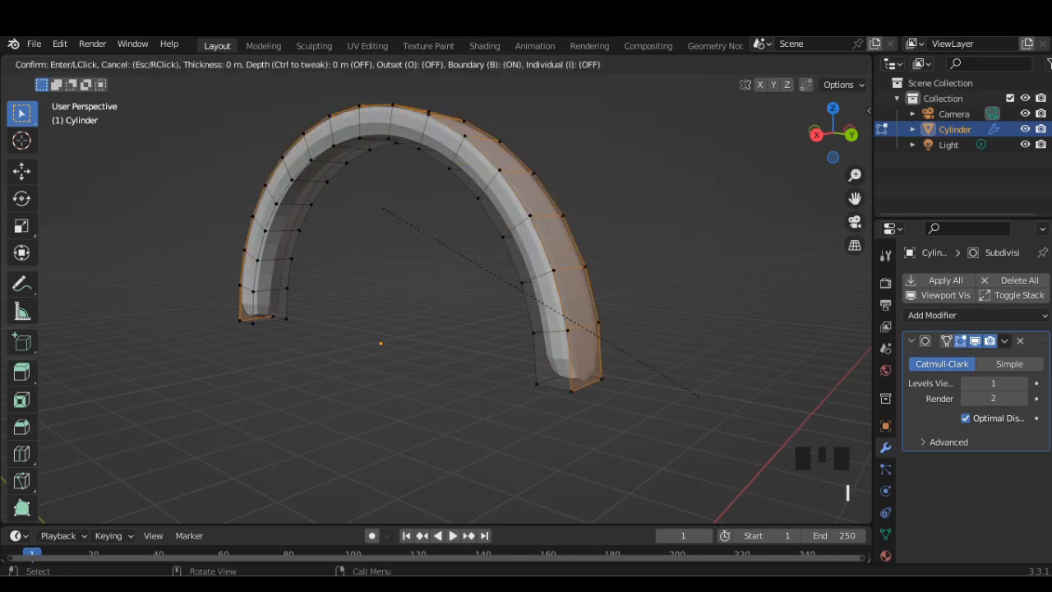
left_click(689, 389)
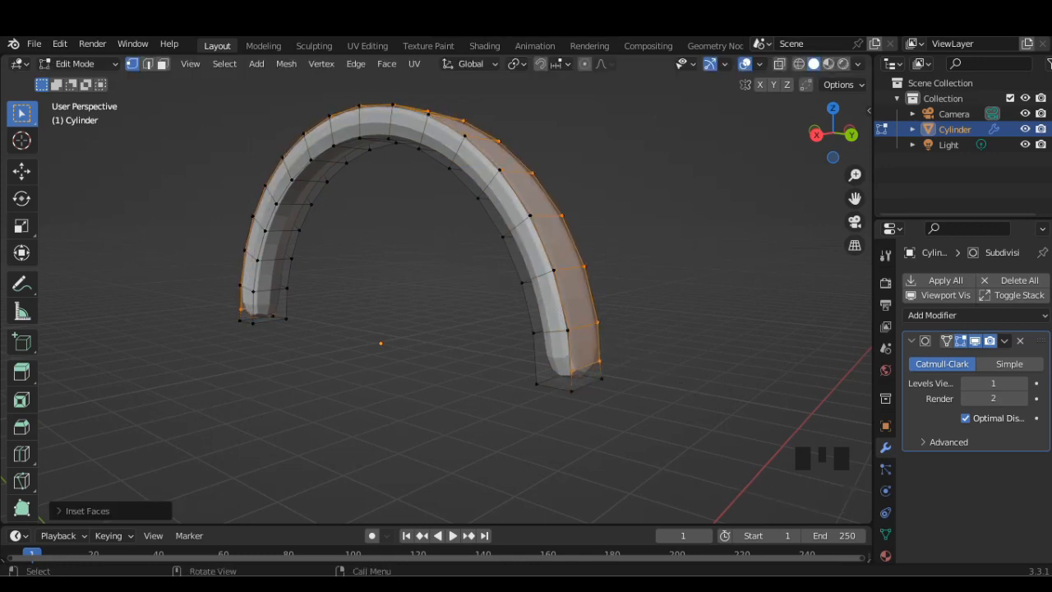
Rescale the inset outer strip uniformly and along the X axis to form a groove along the arch
key("s")
left_click(700, 397)
key("s")
key("x")
left_click(742, 399)
key("s")
left_click(730, 415)
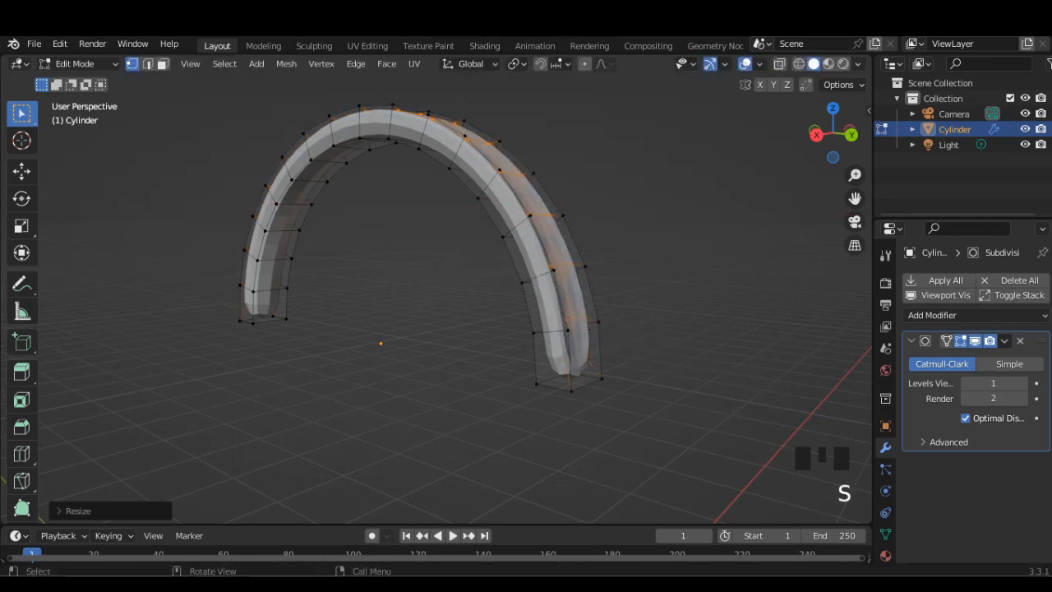
key("e")
key("Escape")
key("Tab")
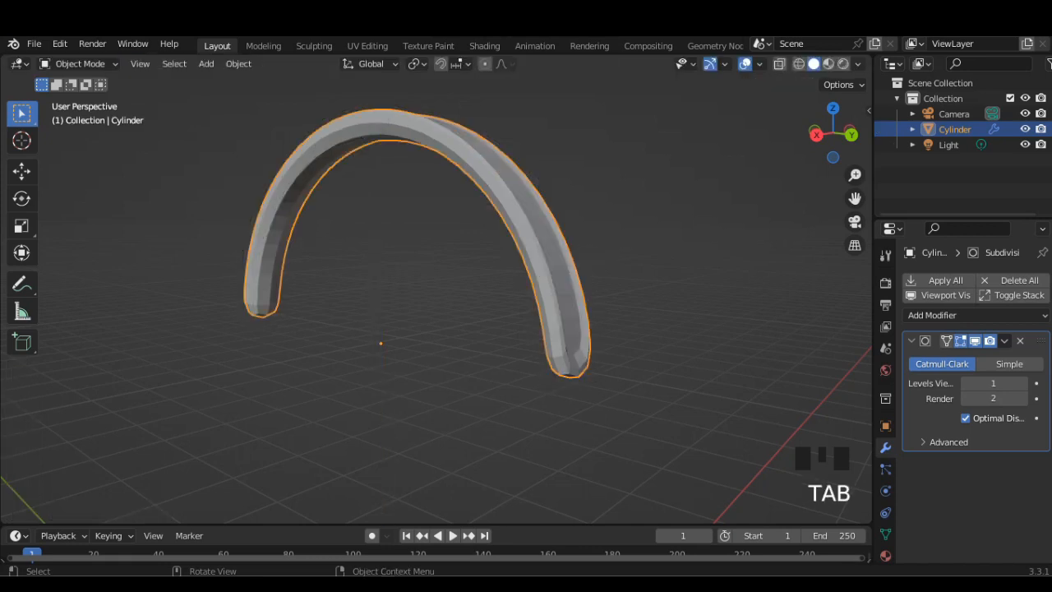
Select the strip of faces along the inside of the arch and rescale it to adjust the band's thickness
middle_click_drag(436, 312, 378, 314)
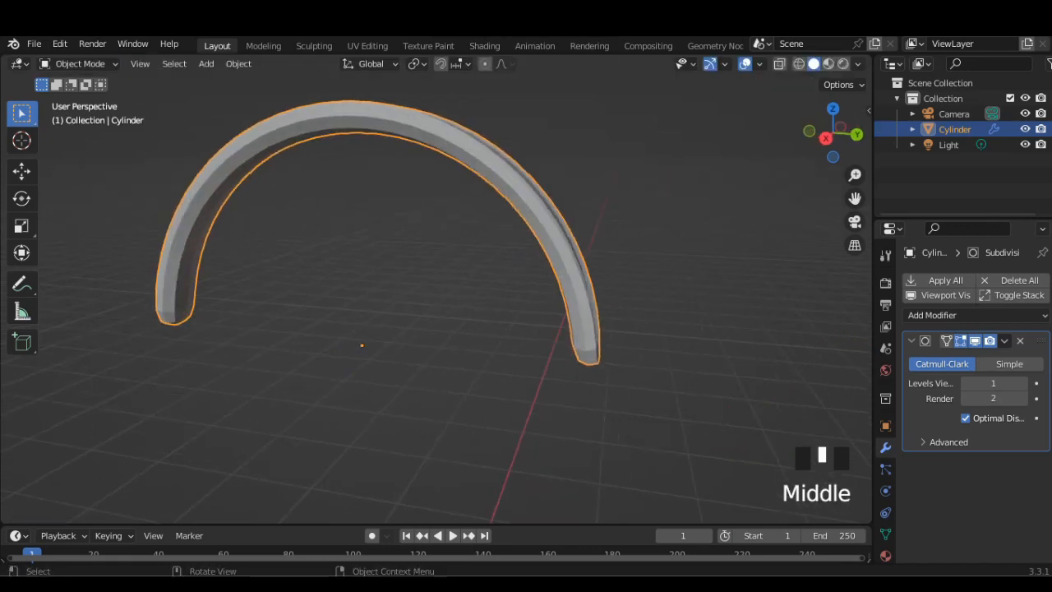
key("Tab")
left_click(569, 376)
left_click(568, 362, "alt")
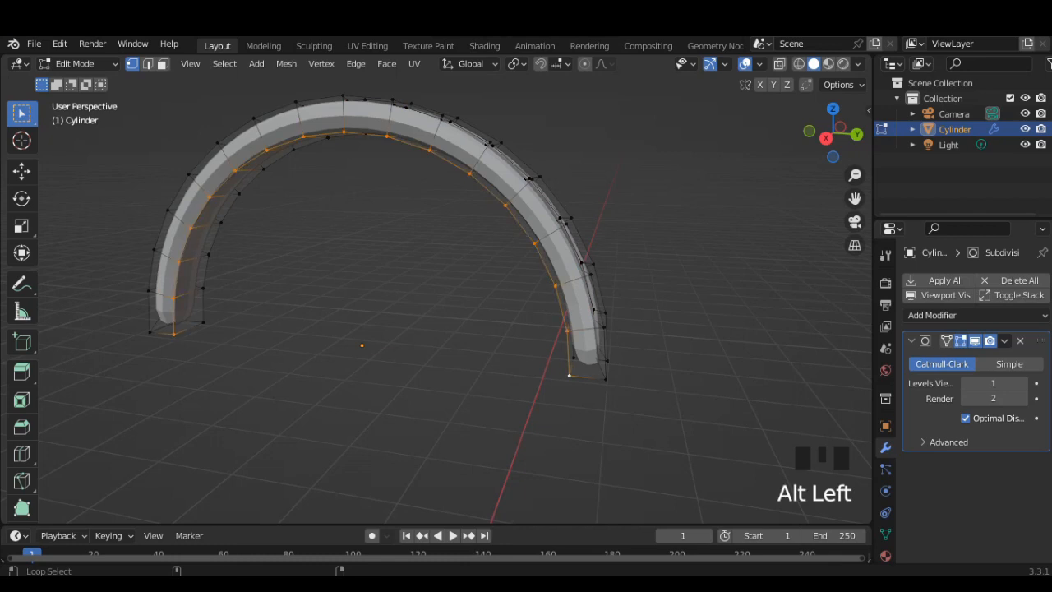
left_click(197, 263, "alt+shift")
middle_click_drag(197, 263, 165, 268)
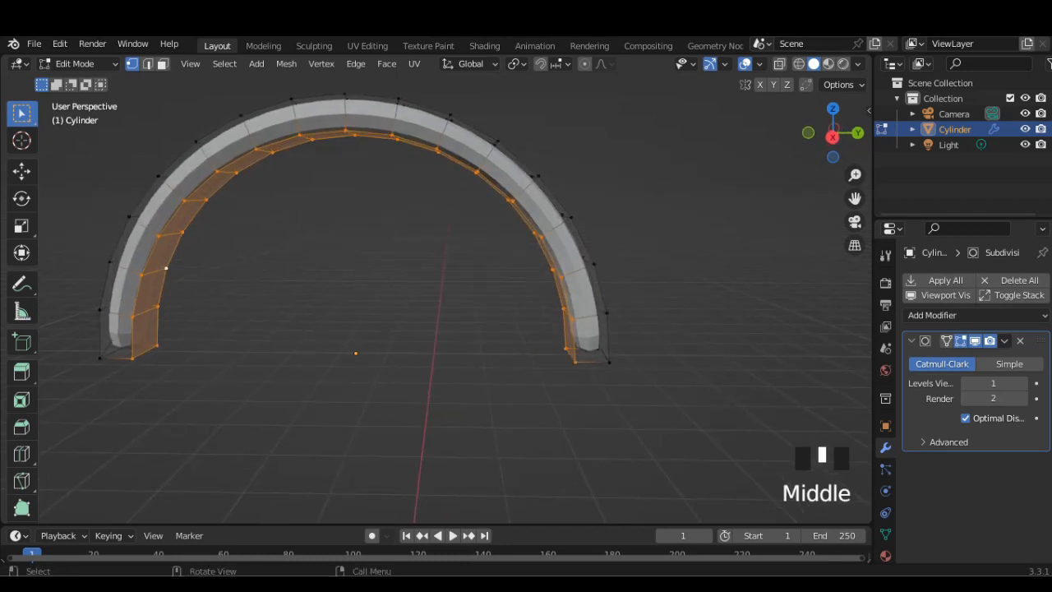
key("s")
left_click(540, 411)
key("Tab")
Raise the viewport and render subdivision levels of the arch and apply the modifier
middle_click_drag(540, 362, 431, 374)
left_click(1023, 383)
left_click(1023, 383)
left_click(1024, 383)
left_click(1024, 398)
left_click(1023, 398)
left_click_drag(1005, 341, 946, 357)
Add a mesh cylinder to the scene in the right orthographic view
left_click(811, 135)
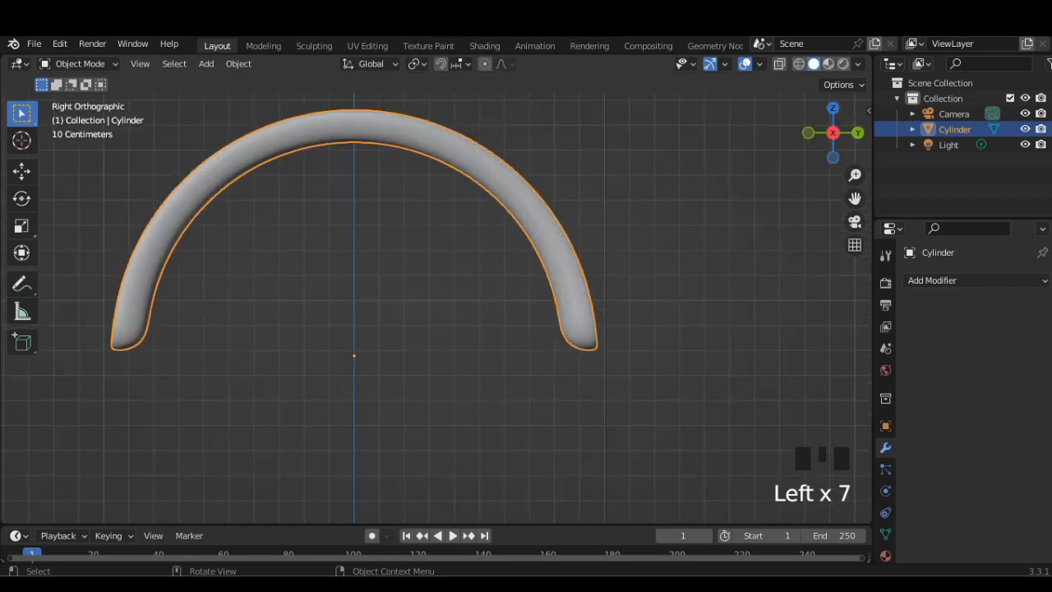
scroll(436, 304, "down", 1)
middle_click_drag(435, 304, 473, 319, "shift")
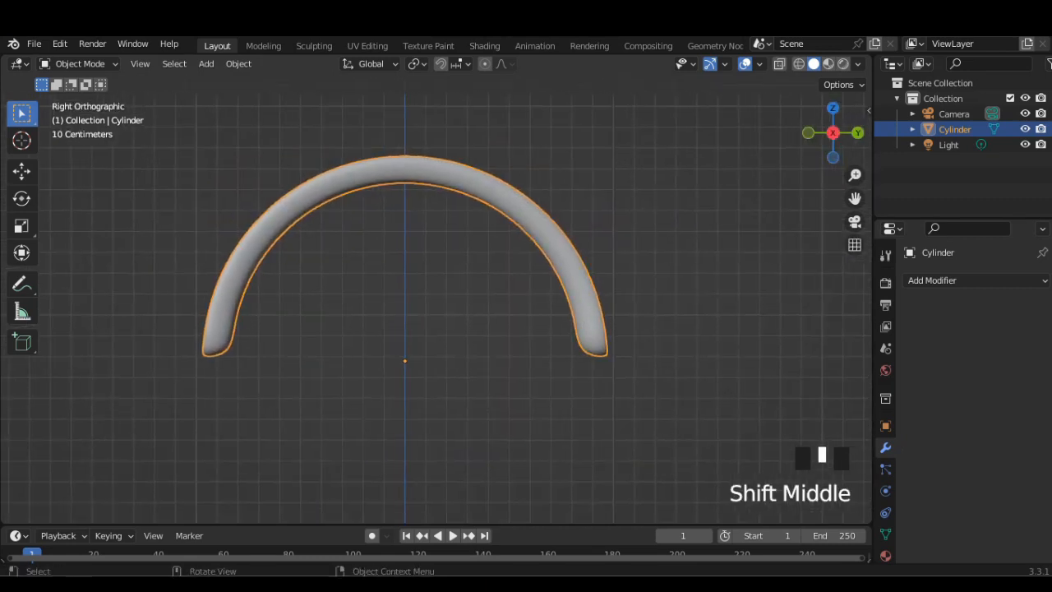
left_click(206, 63)
mouse_move(222, 80)
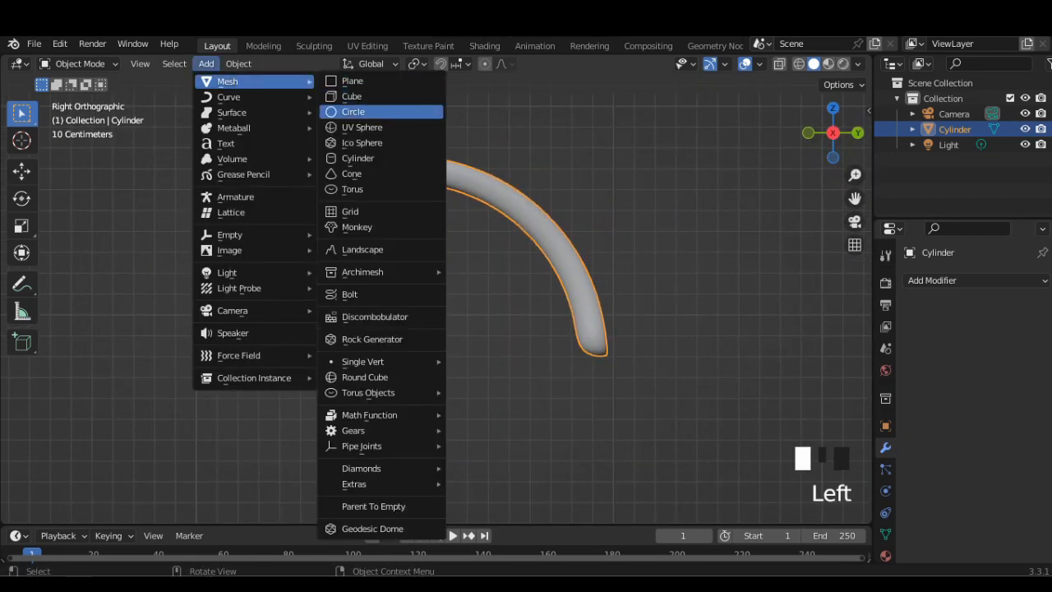
left_click(354, 157)
scroll(421, 313, "down", 4)
middle_click_drag(421, 313, 425, 284, "shift")
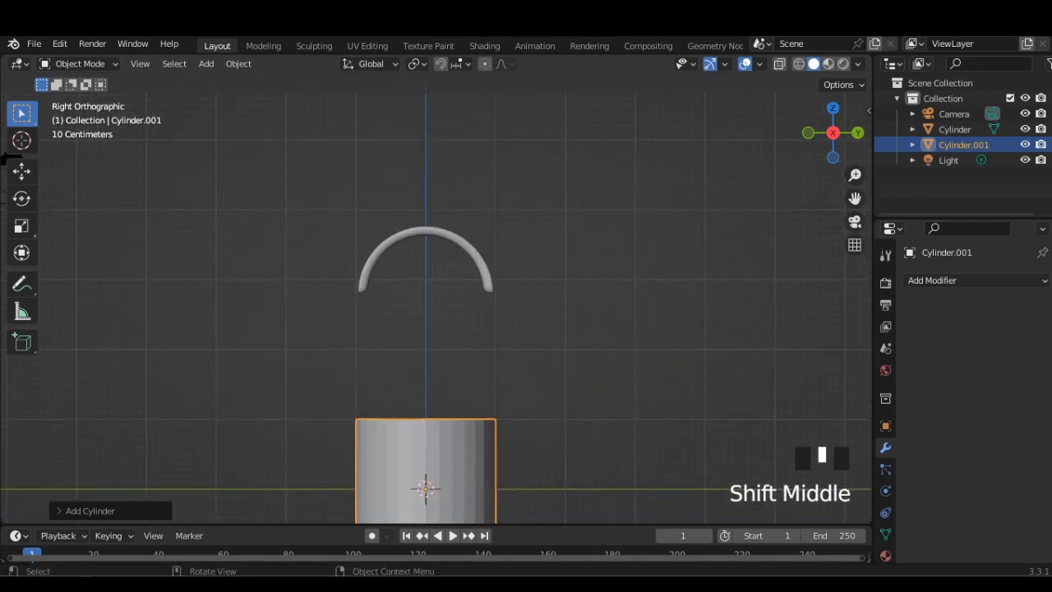
Shrink the new cylinder to about the band's thickness and place it at the arch's end on the positive Y side
key("s")
left_click(425, 490)
key("g")
left_click(488, 300)
scroll(488, 300, "up", 7)
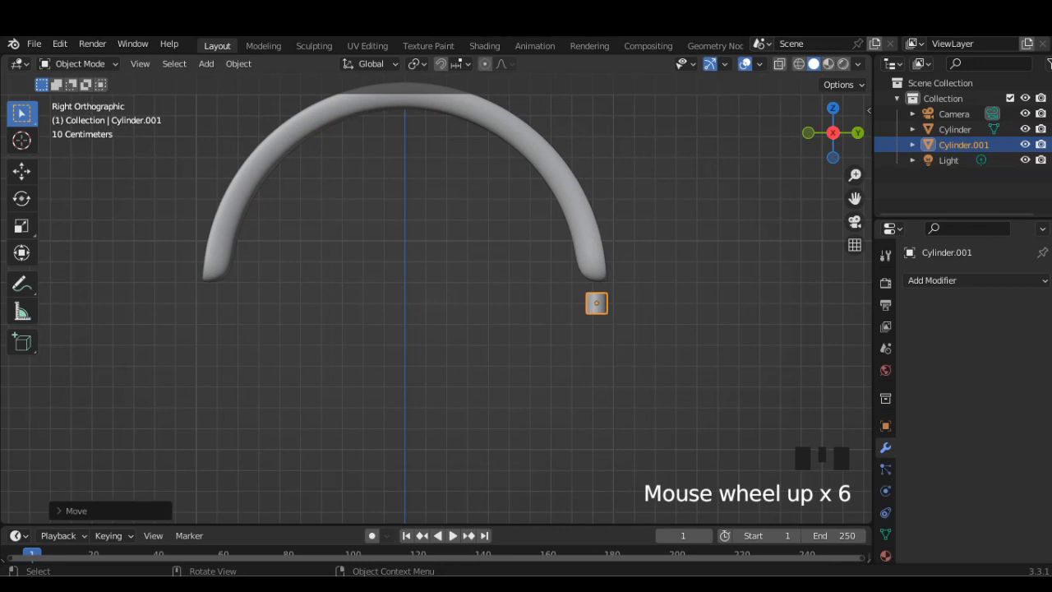
middle_click_drag(489, 300, 479, 342, "shift")
key("s")
left_click(696, 366)
key("g")
left_click(618, 320)
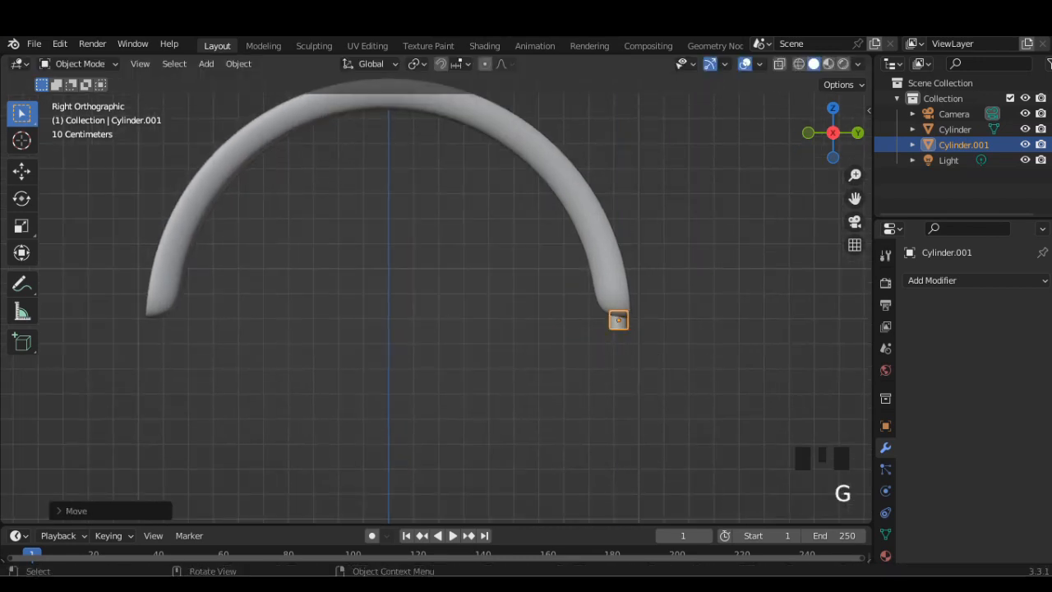
Stretch the small cylinder along Z by a factor of about 2.7 and shift it vertically at the arch's end
key("s")
key("z")
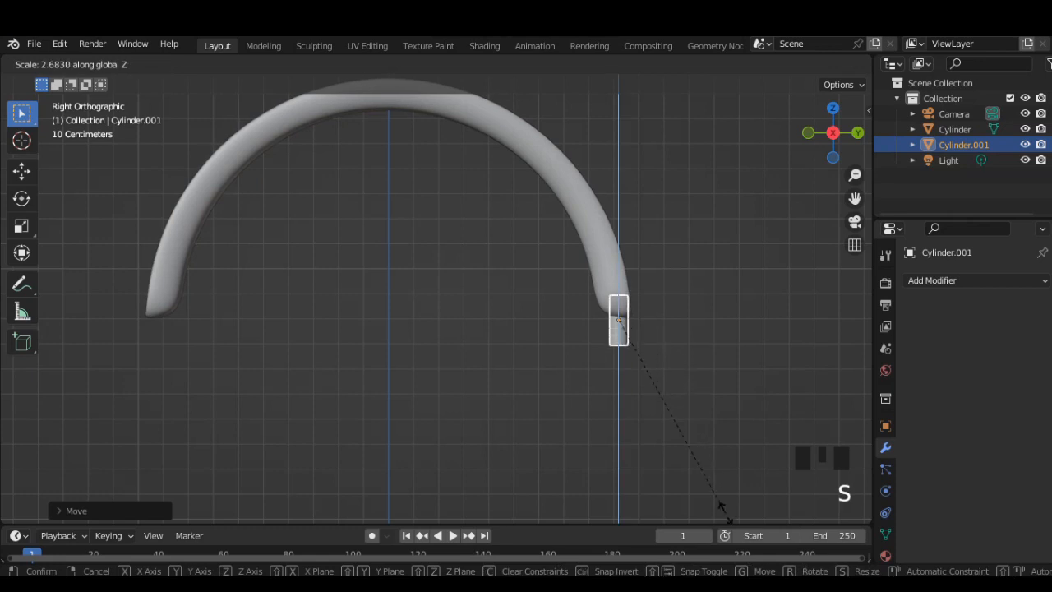
left_click(720, 504)
key("g")
key("z")
left_click(625, 329)
Add a Subdivision Surface modifier to the small cylinder
middle_click_drag(624, 329, 576, 345)
left_click(974, 280)
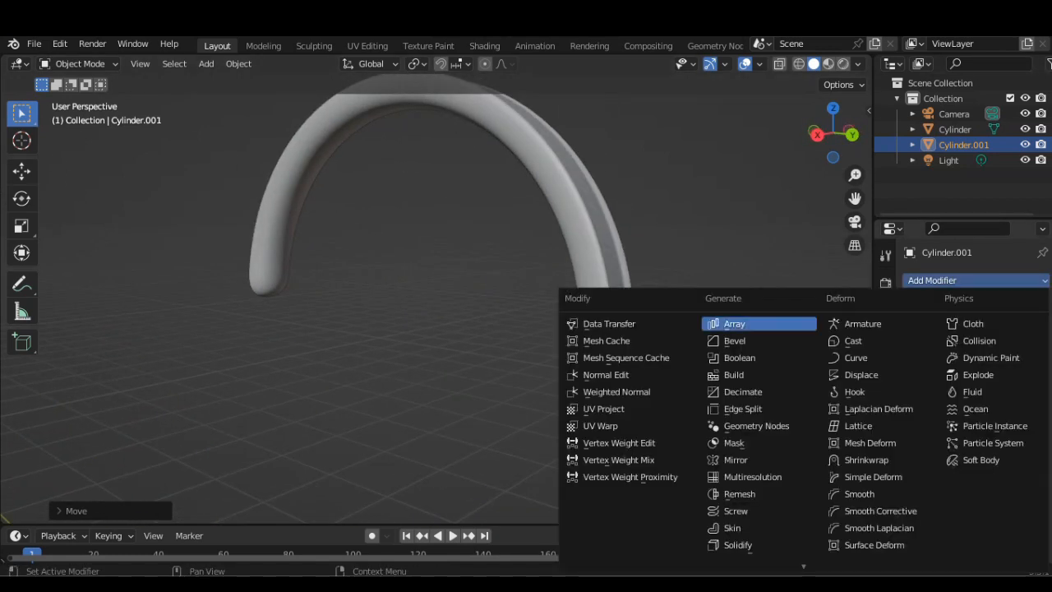
scroll(731, 514, "down", 2)
left_click(750, 531)
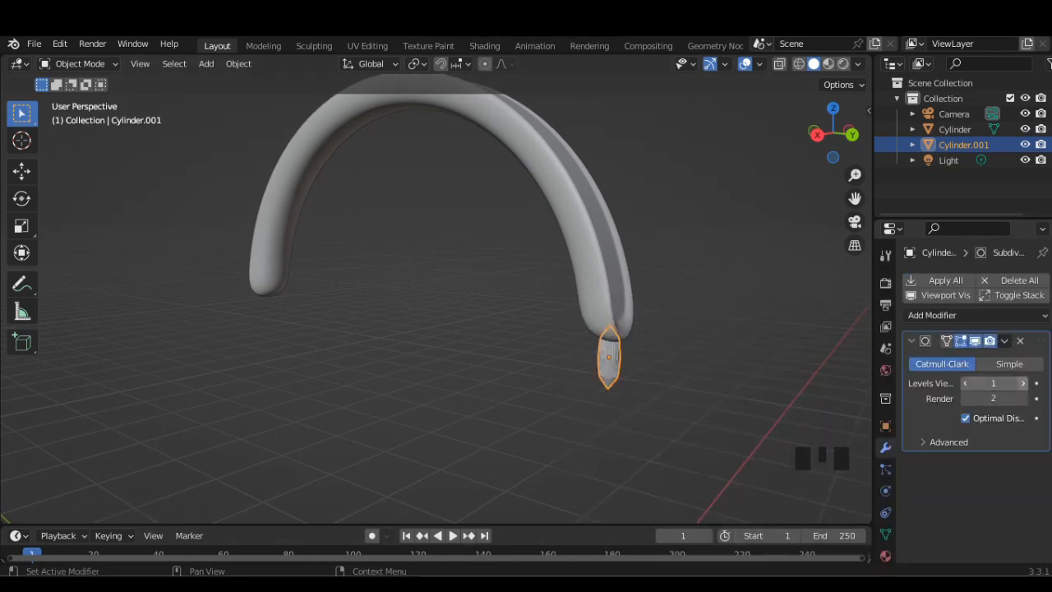
Remove the Subdivision Surface modifier from the small cylinder and shade it smooth
left_click(1021, 340)
right_click(565, 362)
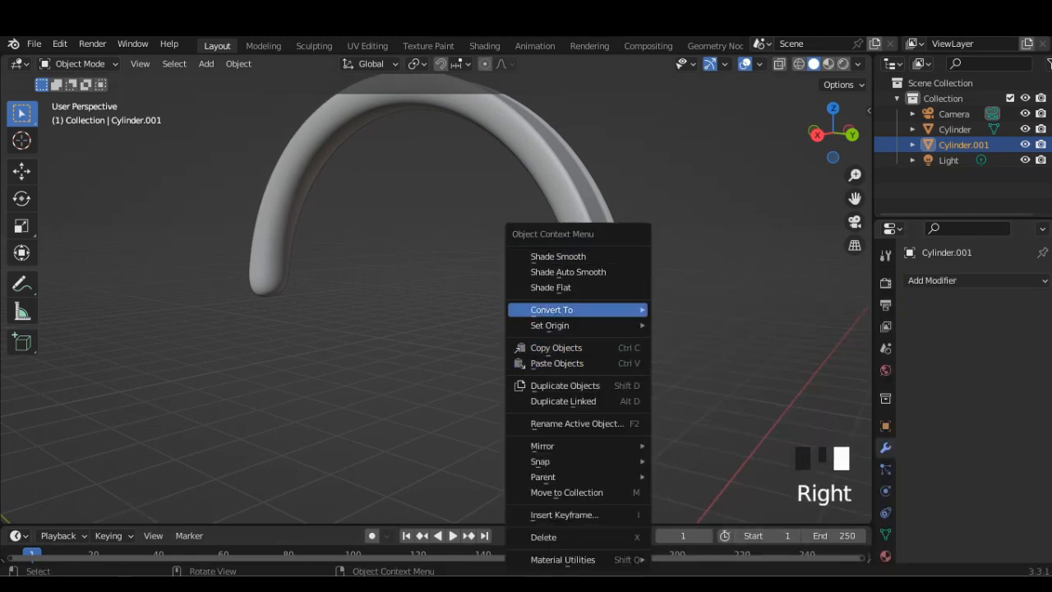
left_click(566, 254)
scroll(452, 247, "up", 2)
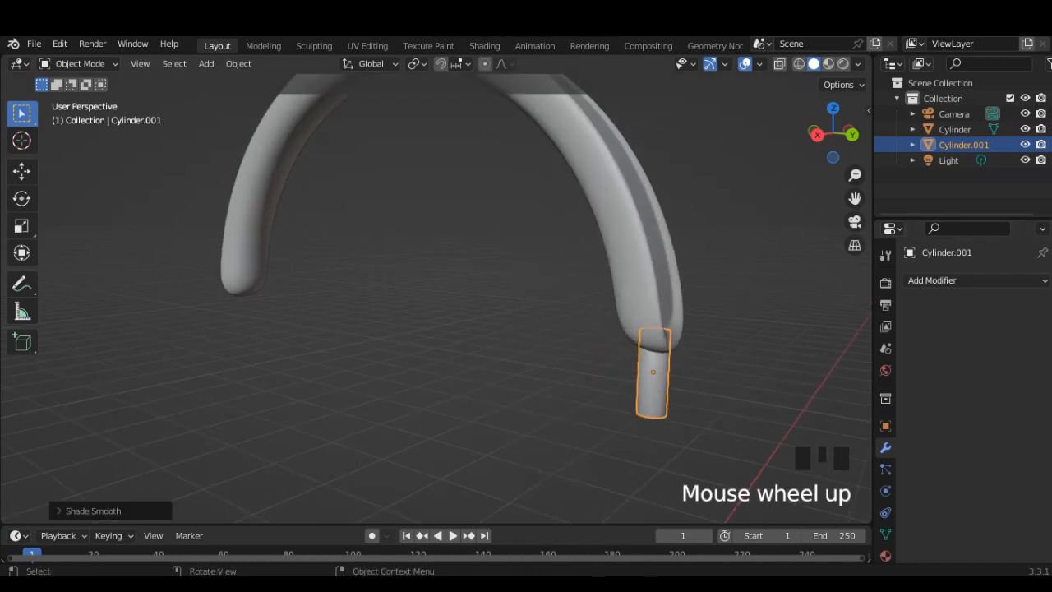
In the right orthographic view, tilt the small cylinder about -10.9° around X and shift it along Y to about 0.90 m
left_click(817, 134)
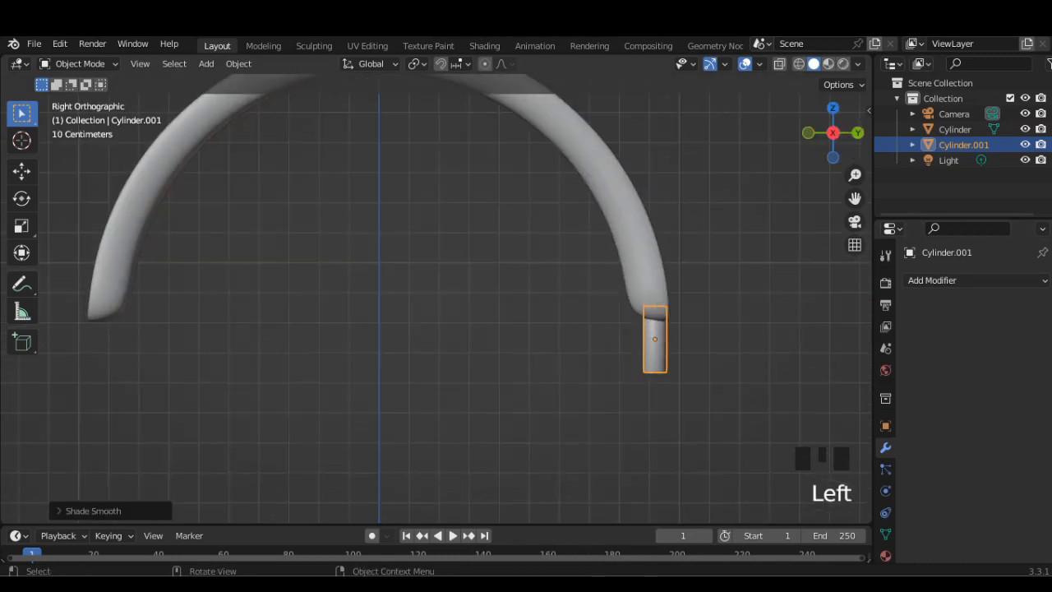
key("r")
left_click(707, 357)
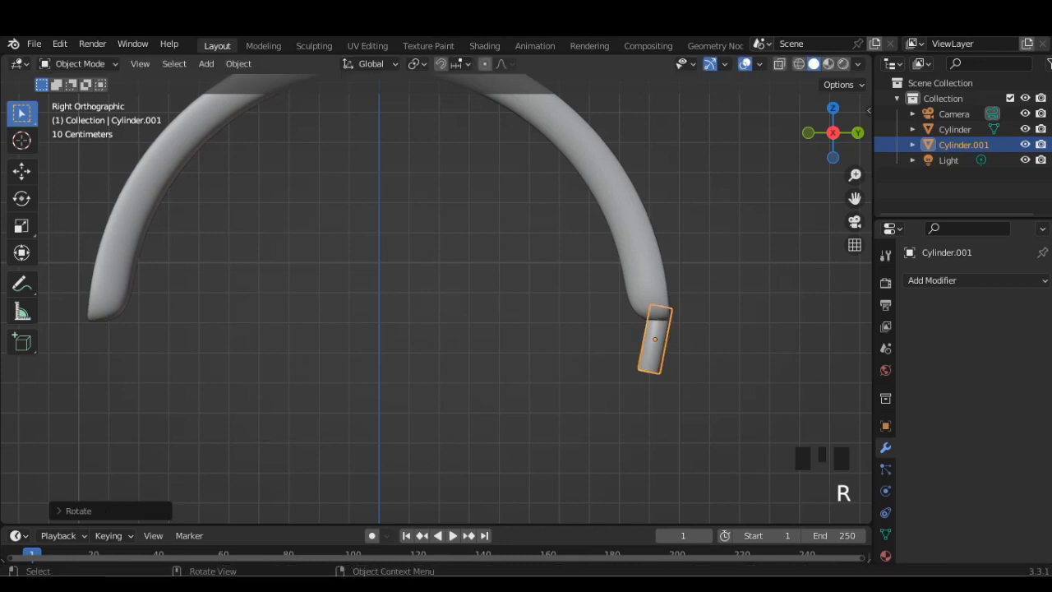
key("g")
key("y")
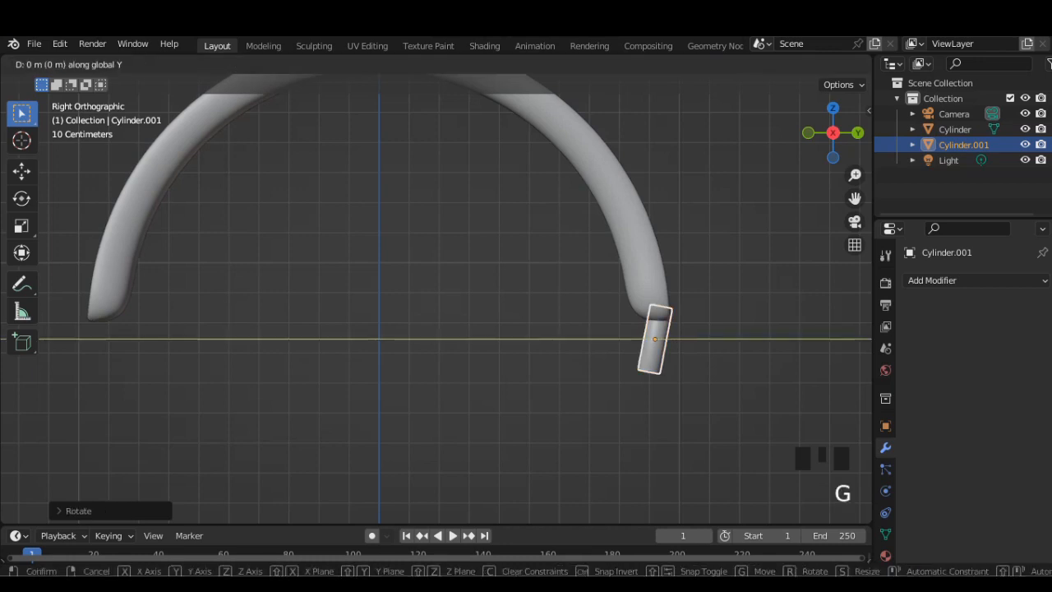
key("Return")
scroll(436, 300, "down", 3)
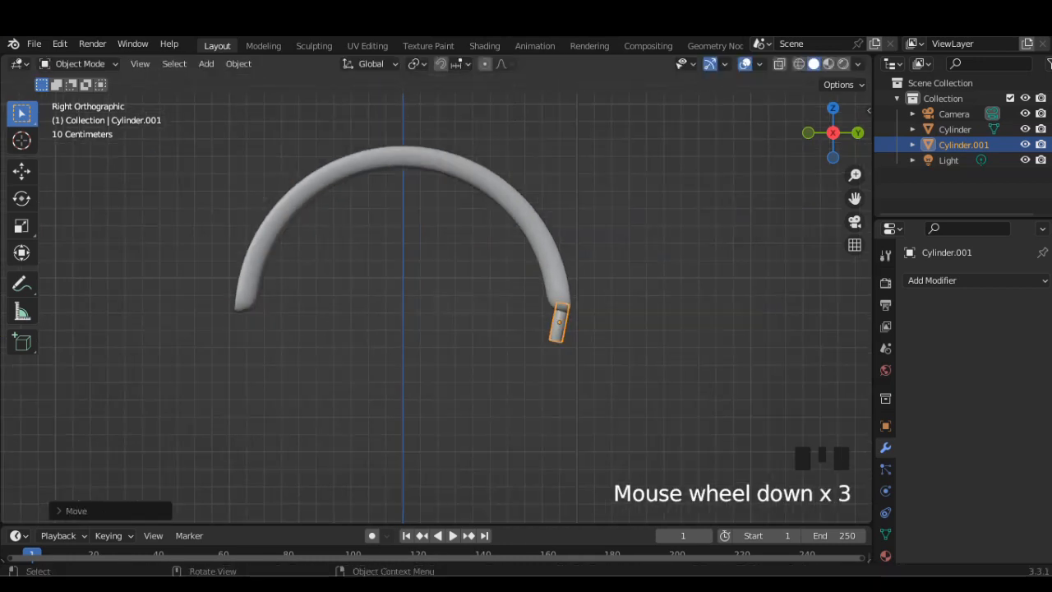
Duplicate the small cylinder along Y to the arch's other end at about -0.92 m and tilt the copy about 6.4° around X
left_click(885, 425)
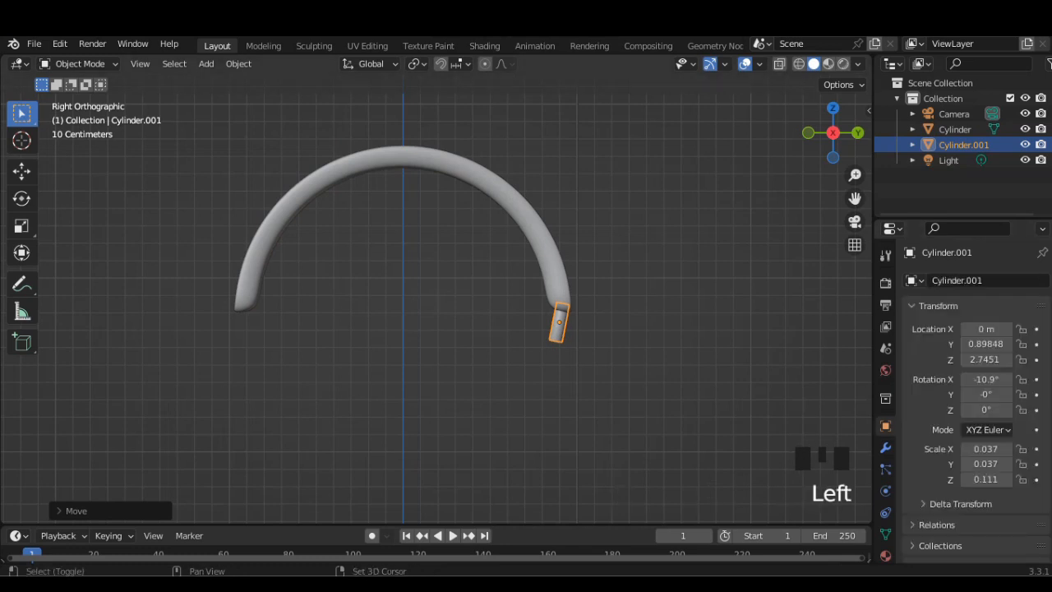
key("shift+d")
key("y")
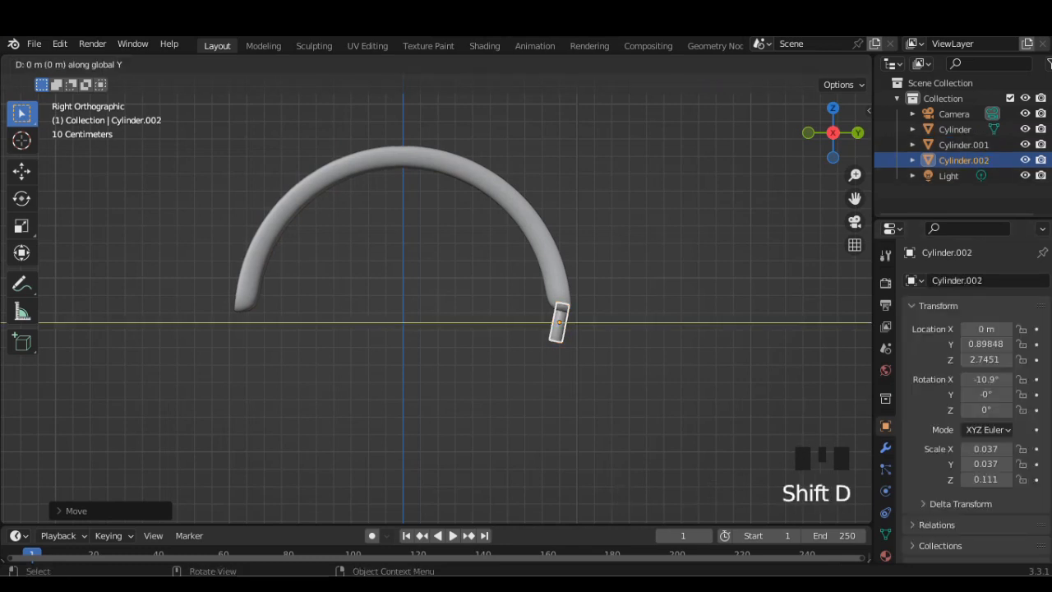
key("Return")
key("r")
left_click(379, 340)
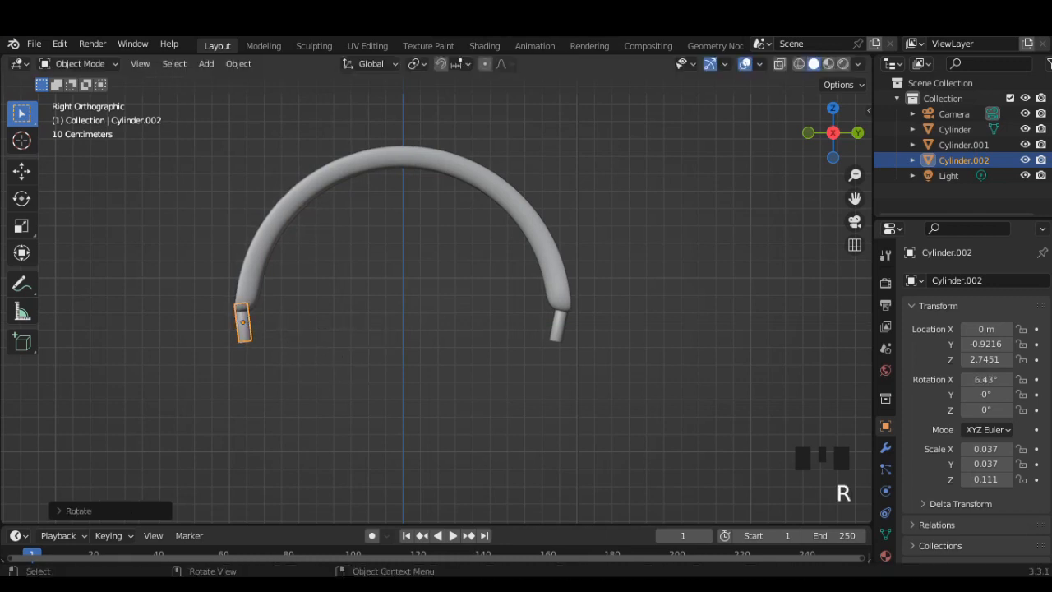
Set the duplicated connector's X rotation to 10.9° to mirror the tilt of the original
left_click(559, 323)
left_click(243, 323)
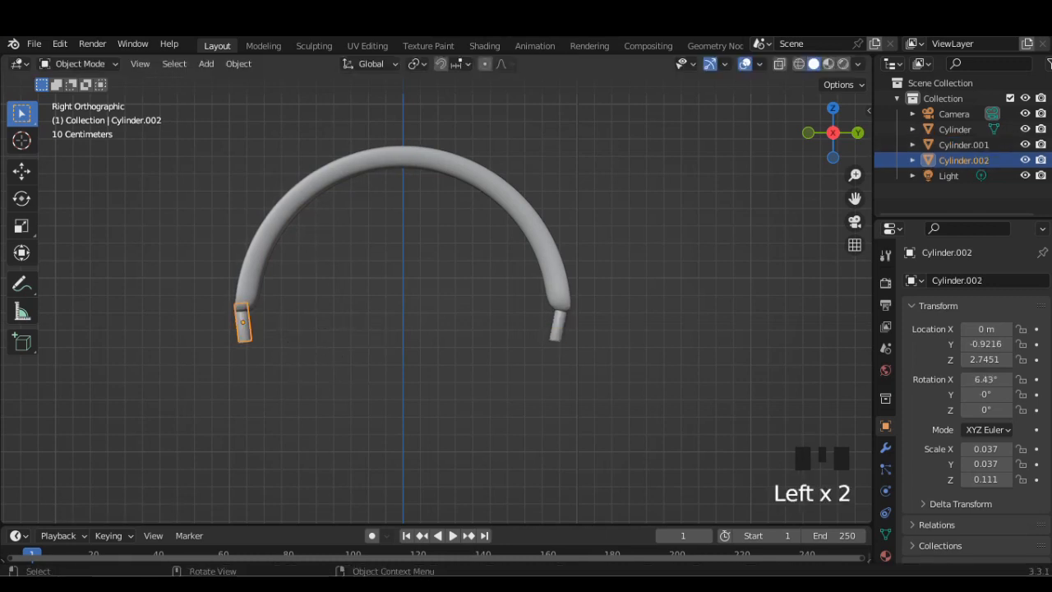
left_click(987, 379)
type("10.9")
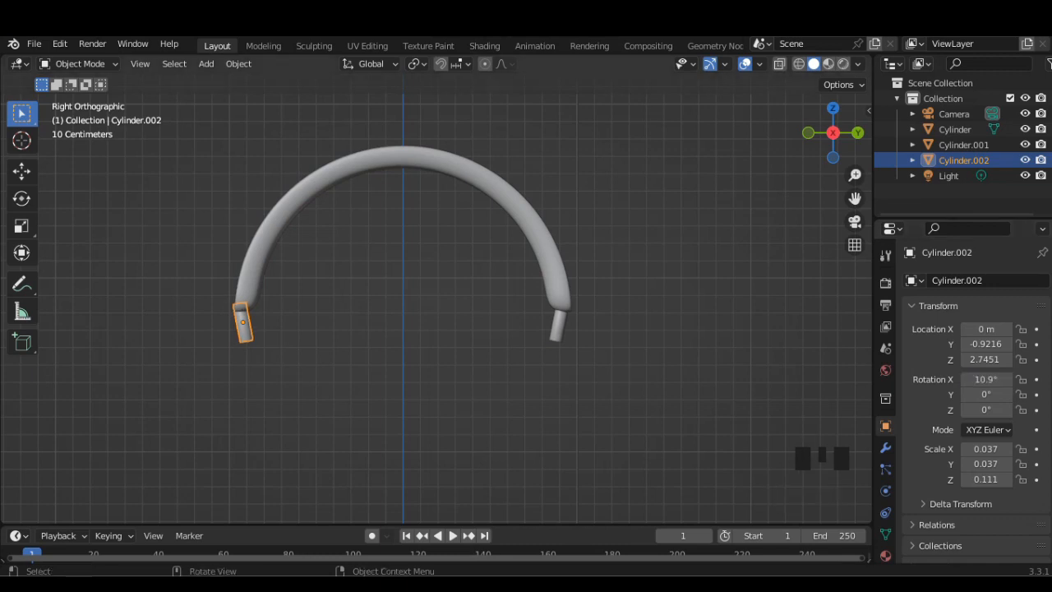
Shift the duplicated connector along Y to about -0.89 m so it fits under the arch's end
type("g")
key("Return")
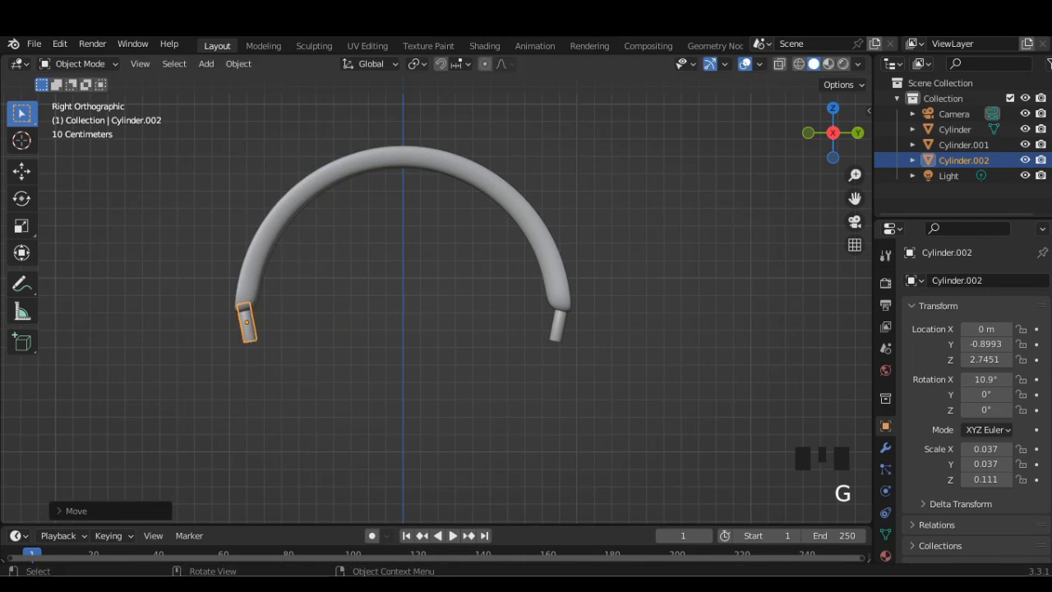
left_click(436, 308)
scroll(436, 309, "down", 1)
scroll(435, 308, "up", 1)
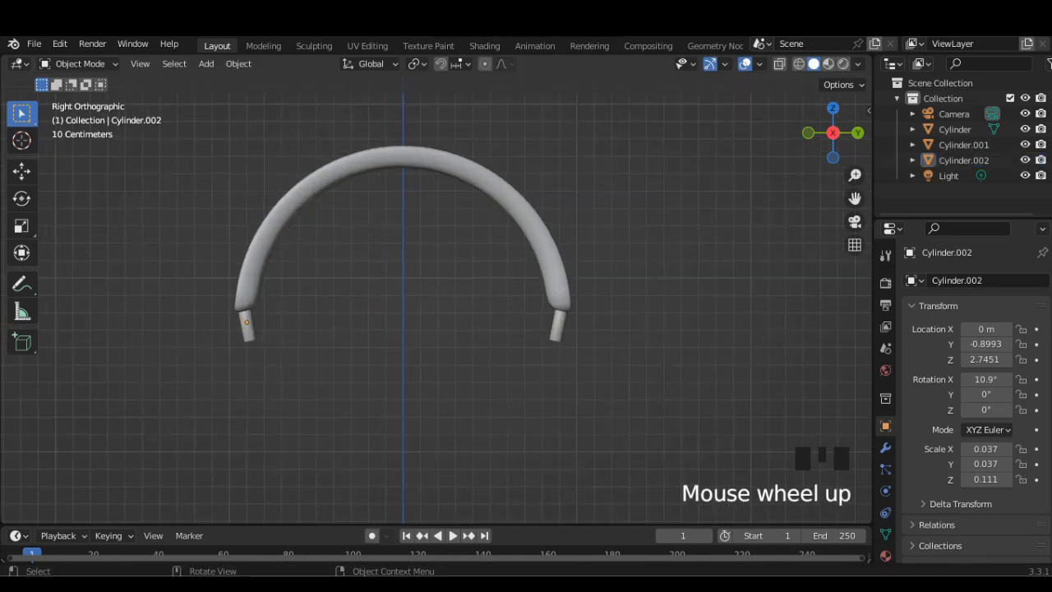
left_click(246, 324)
key("g")
key("y")
key("Return")
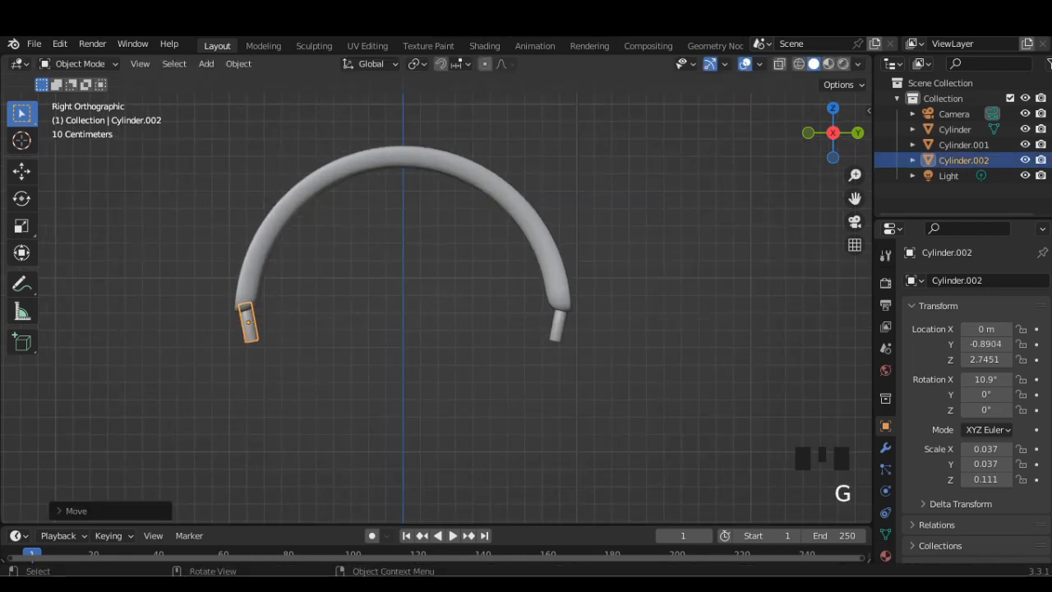
left_click(436, 308)
Add a mesh cylinder and raise it along Z to about 1.76 m, below the arch
scroll(436, 308, "down", 1)
left_click(206, 64)
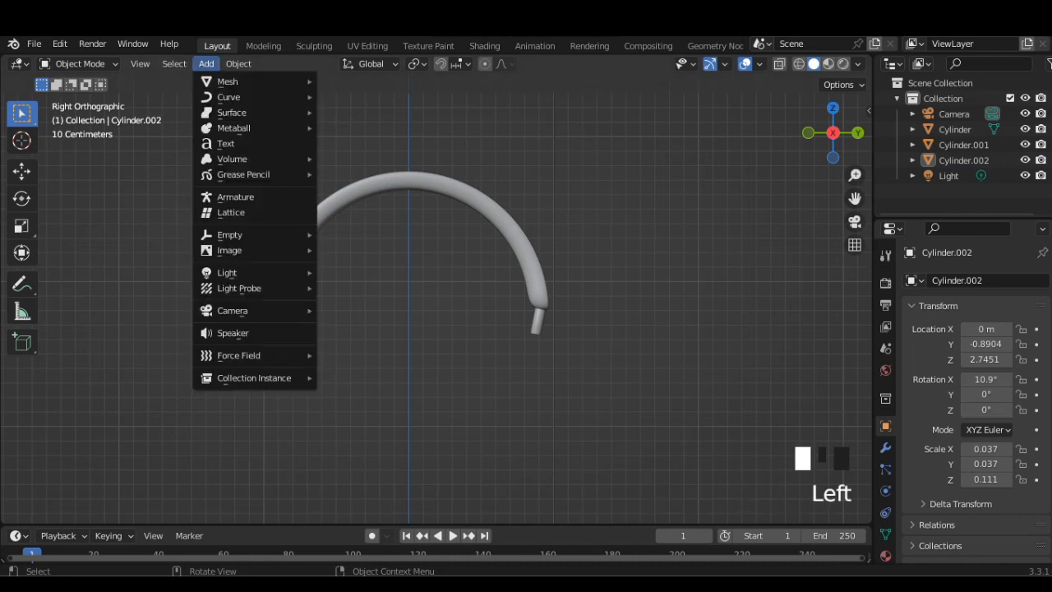
mouse_move(227, 80)
left_click(345, 159)
scroll(436, 308, "down", 2)
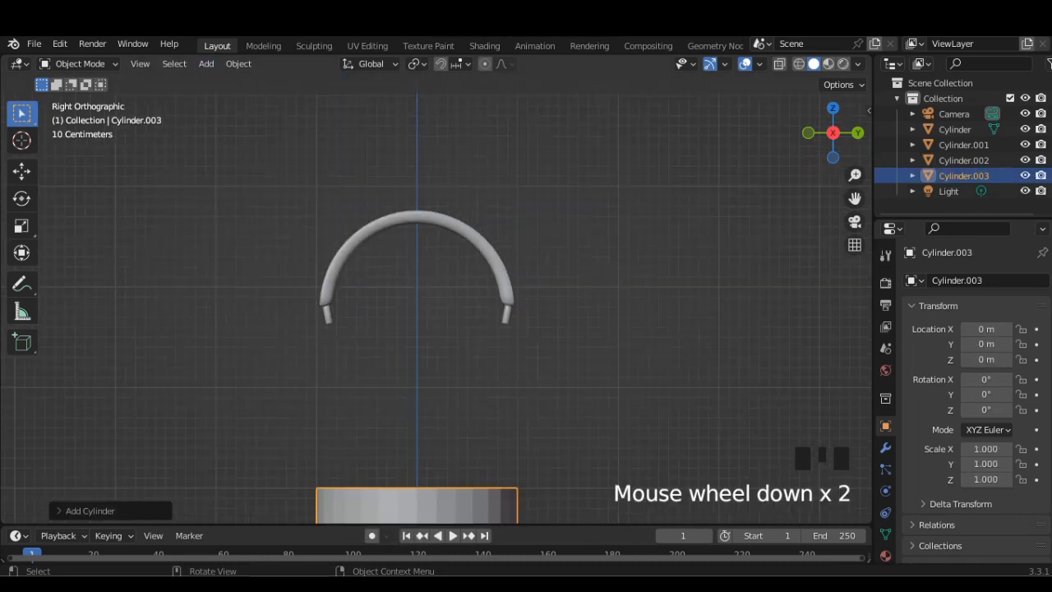
key("g")
key("z")
key("Return")
Scale the new cylinder uniformly to about 0.317 and flatten it along Z to a scale of about 0.09
key("s")
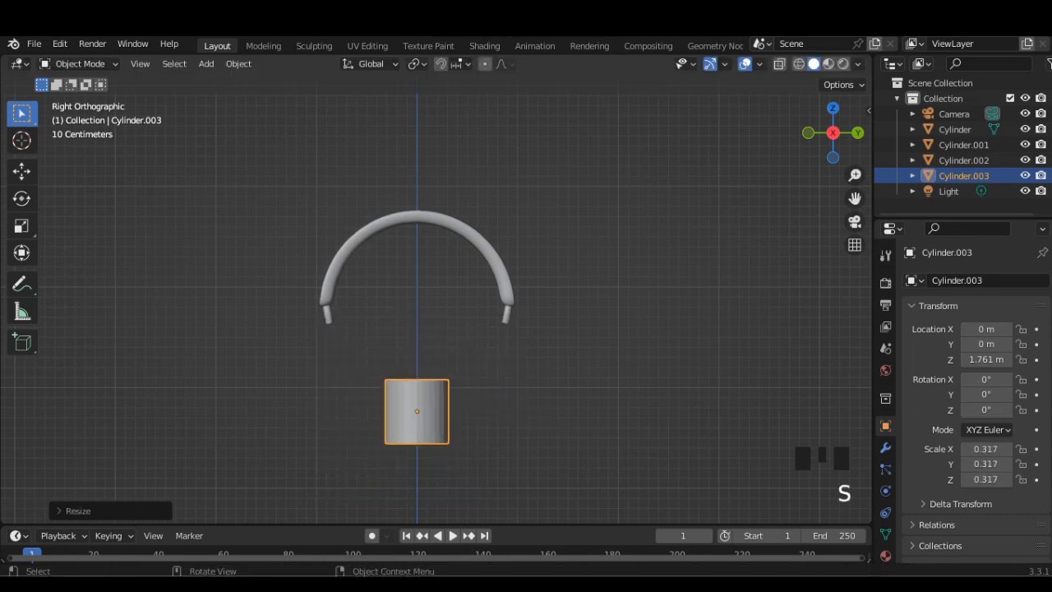
key("s")
key("z")
left_click(421, 415)
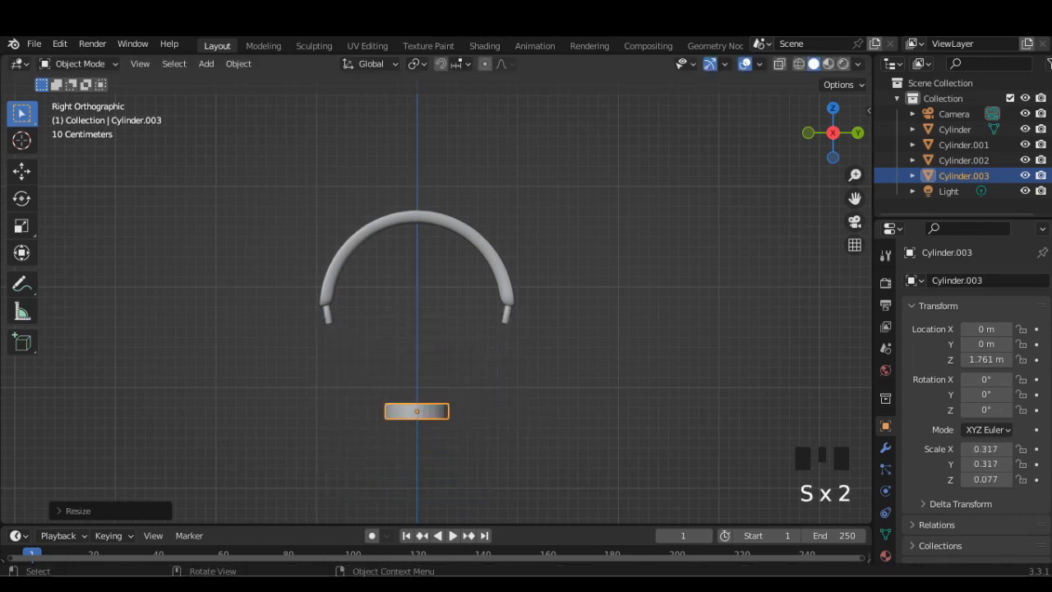
key("s")
key("z")
left_click(472, 444)
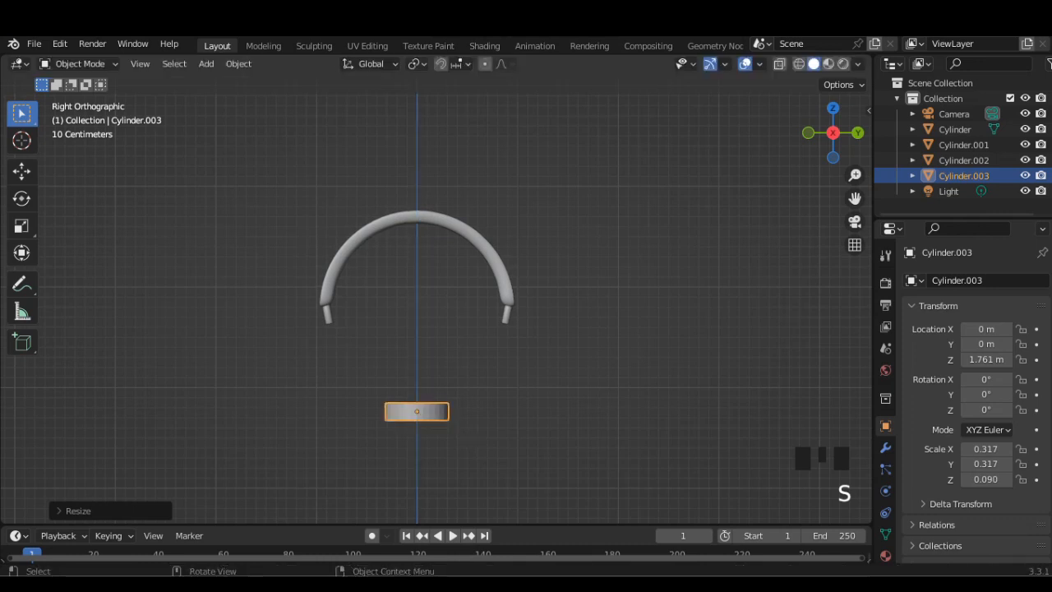
Set the flattened cylinder's X rotation to 90° so it stands upright
scroll(473, 444, "down", 1)
left_click(985, 379)
type("9")
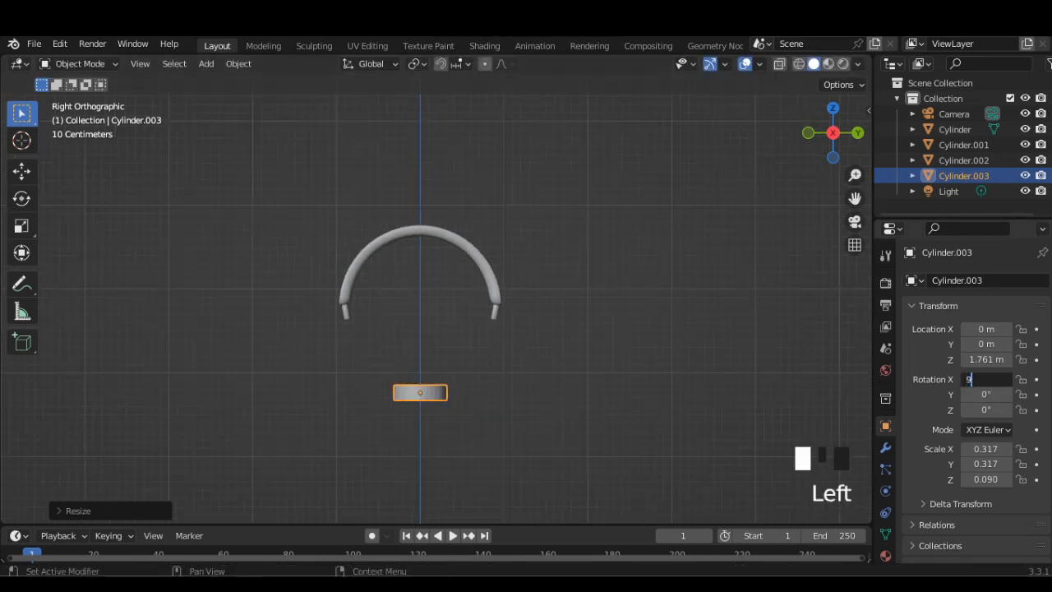
type("0")
key("Return")
Place the upright disc under the positive Y connector, at about Y 0.87 m and Z 2.28 m
scroll(436, 304, "up", 1)
middle_click_drag(494, 329, 445, 312, "shift")
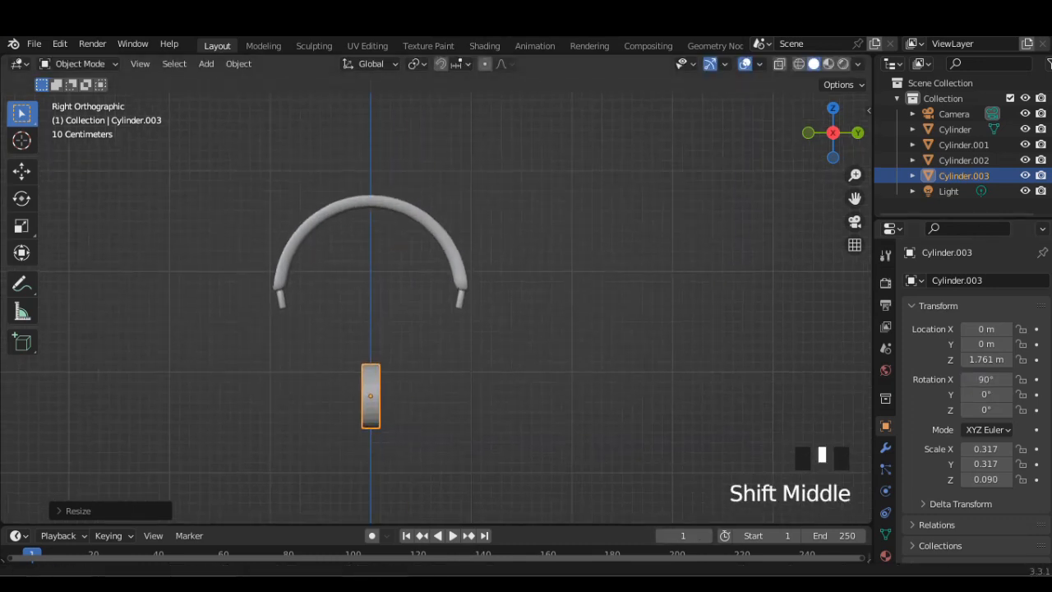
key("g")
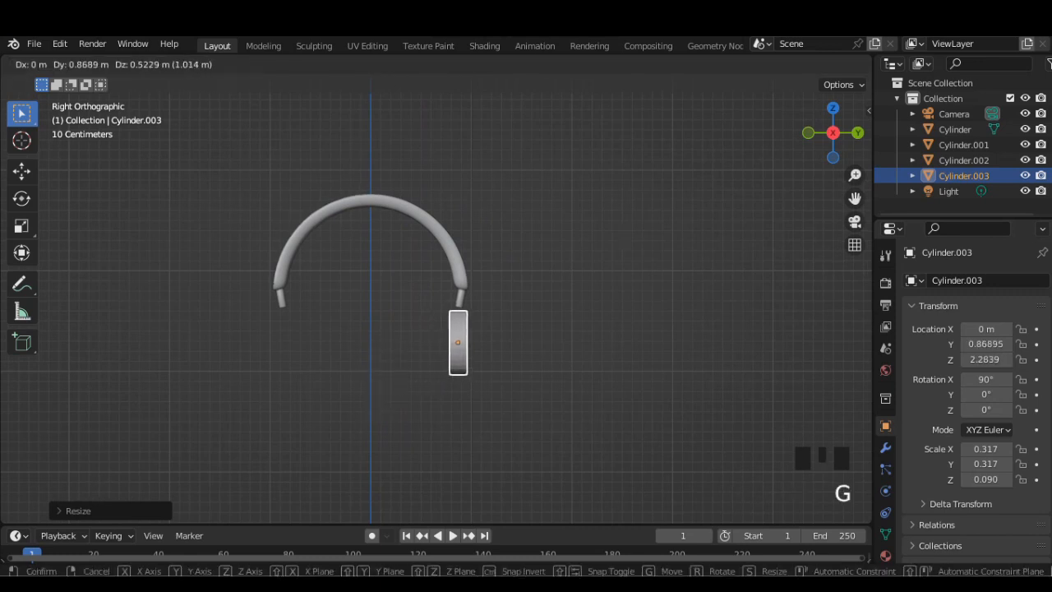
key("Return")
Enter Edit Mode on the disc and inset its outer flat face by about 0.13 m
scroll(370, 288, "up", 2)
middle_click_drag(411, 329, 526, 316)
scroll(378, 312, "up", 2)
key("Tab")
scroll(378, 312, "up", 1)
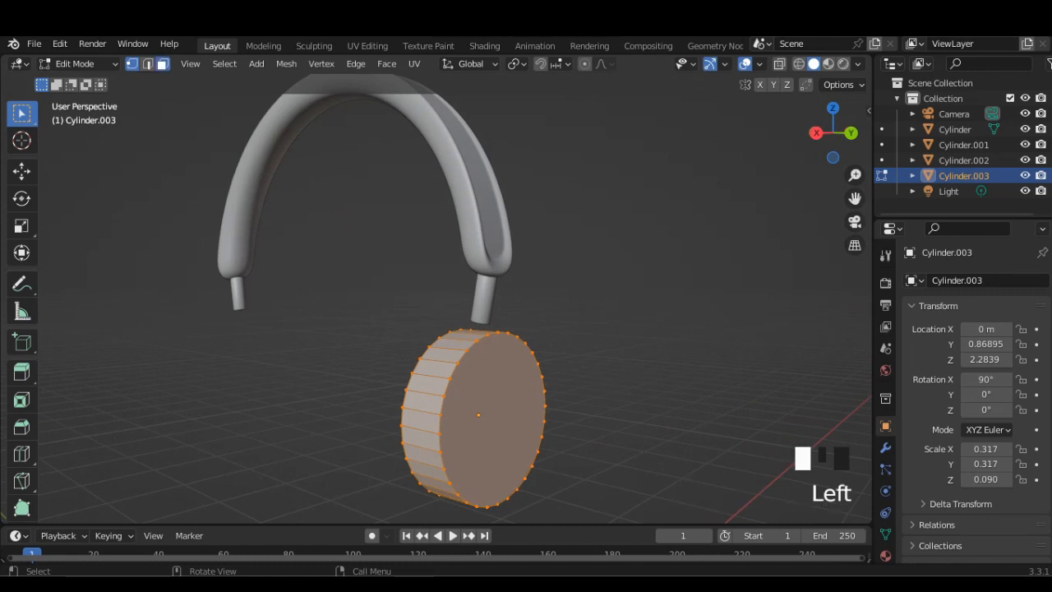
left_click(492, 420)
key("i")
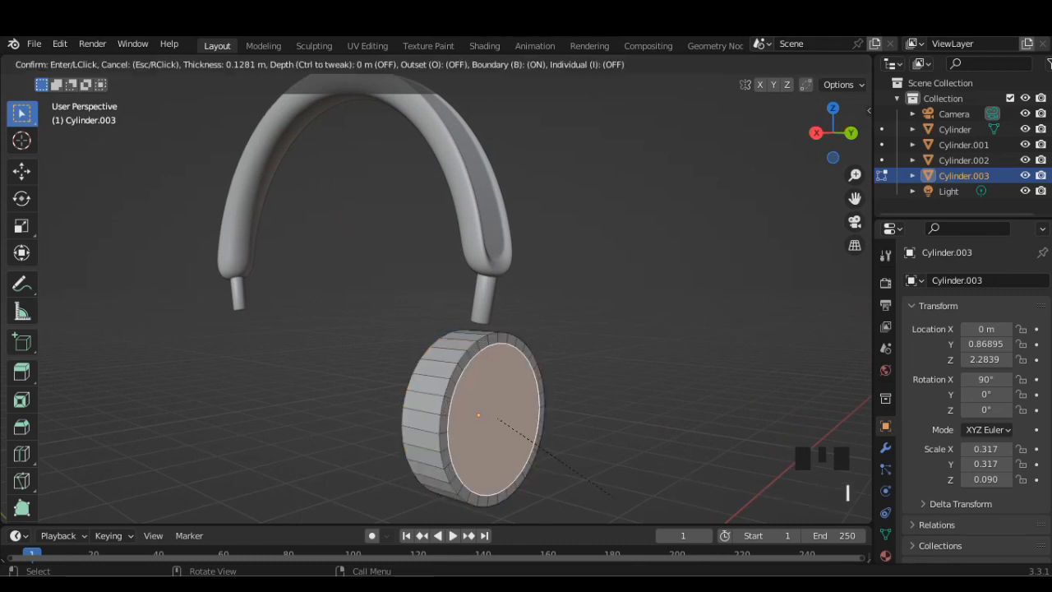
key("Return")
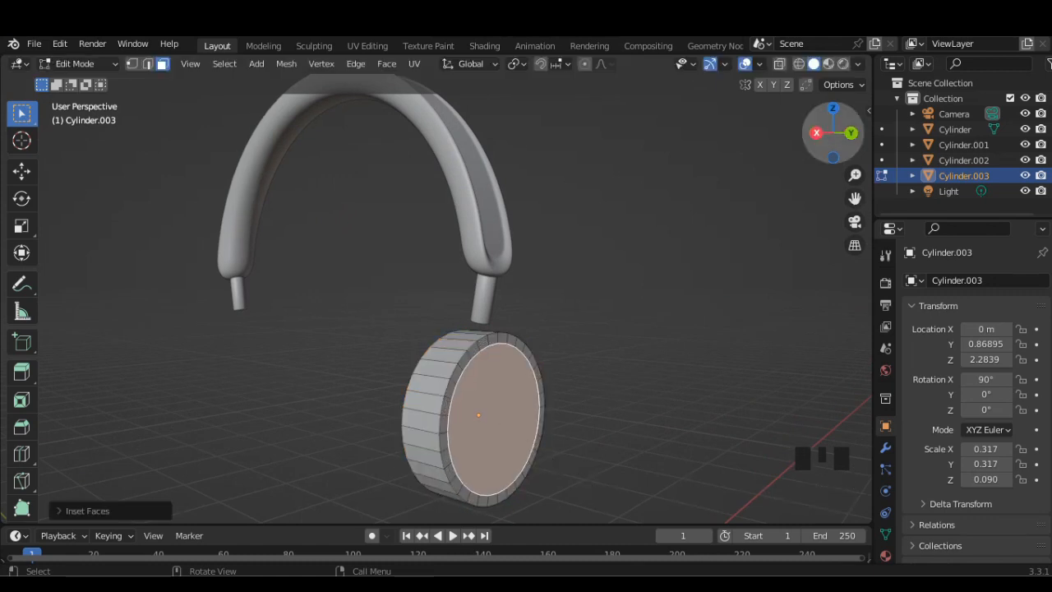
Move the inset face slightly outward along Y to bevel the disc's rim, and return to Object Mode
left_click(816, 132)
key("g")
key("y")
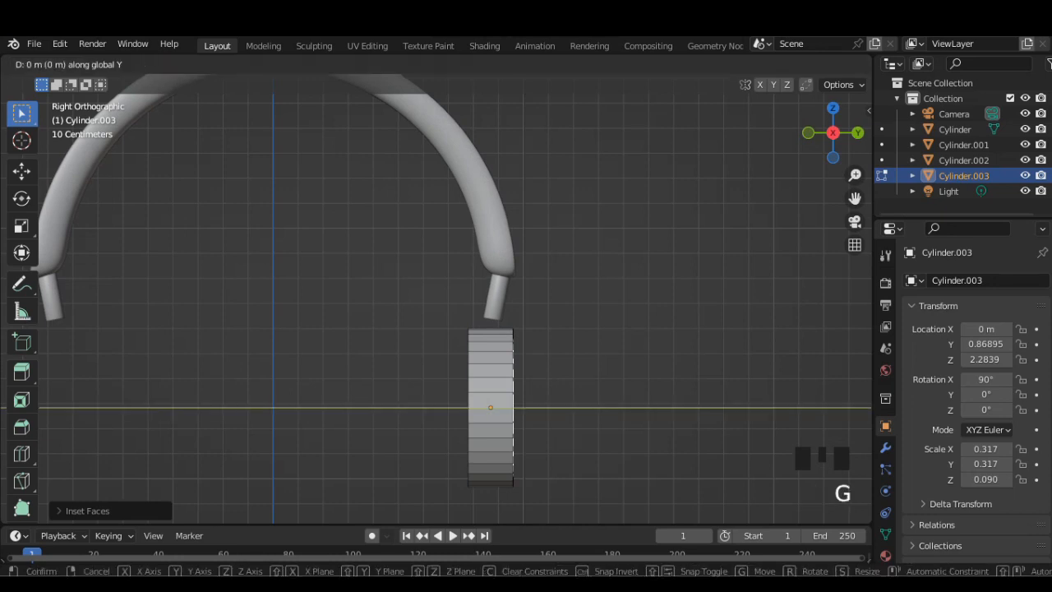
key("Return")
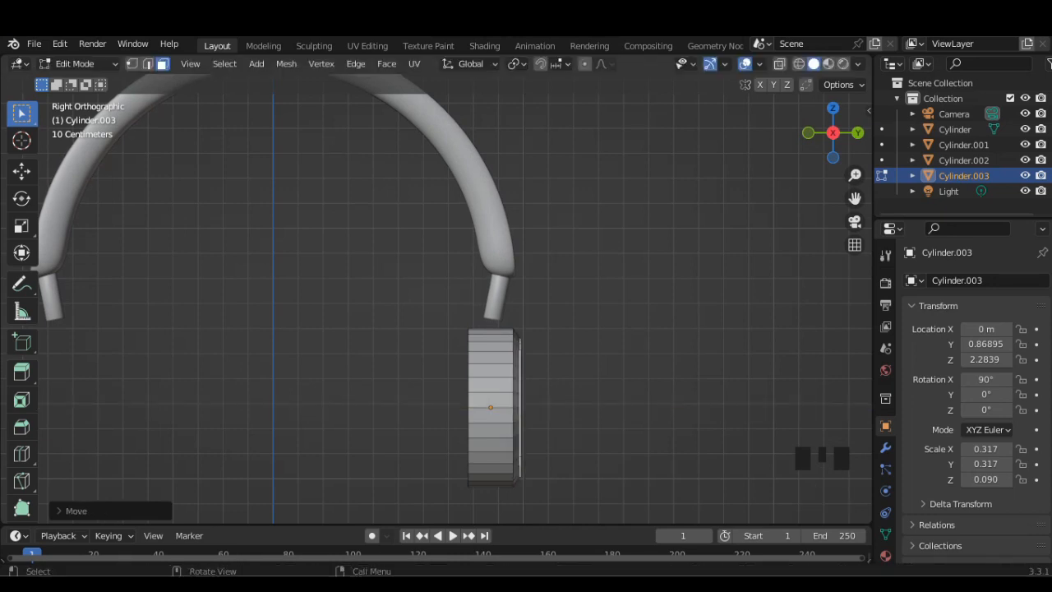
key("Tab")
Add a Subdivision Surface modifier to the ear-cup disc
middle_click_drag(460, 328, 502, 329)
left_click(885, 448)
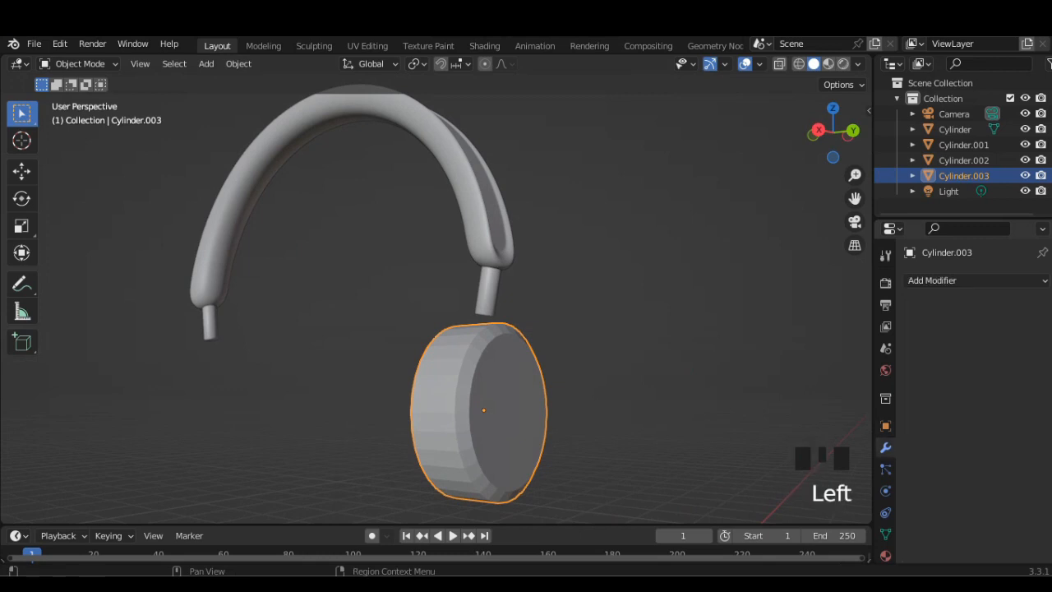
left_click(954, 280)
left_click(761, 516)
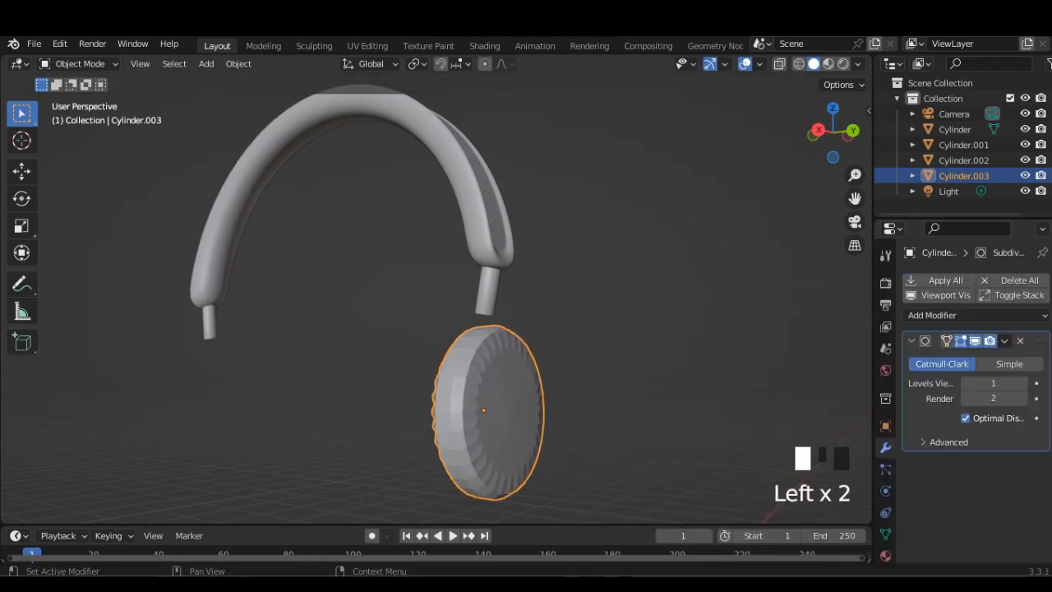
Extrude the disc's outer face in place, and extrude the bevelled ring of faces around it
middle_click_drag(494, 329, 543, 329)
key("Tab")
scroll(435, 312, "up", 1)
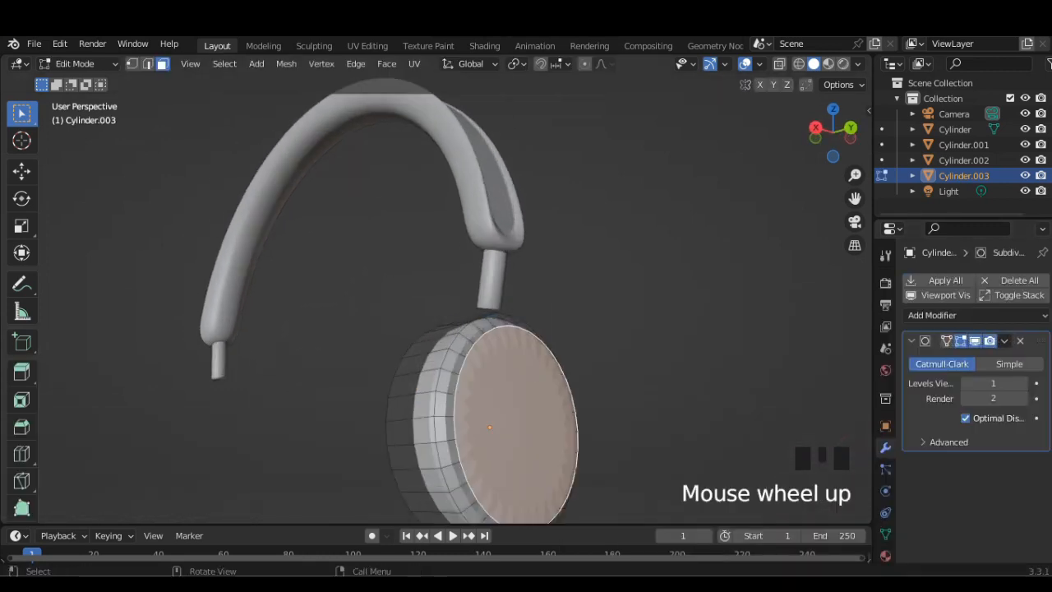
key("e")
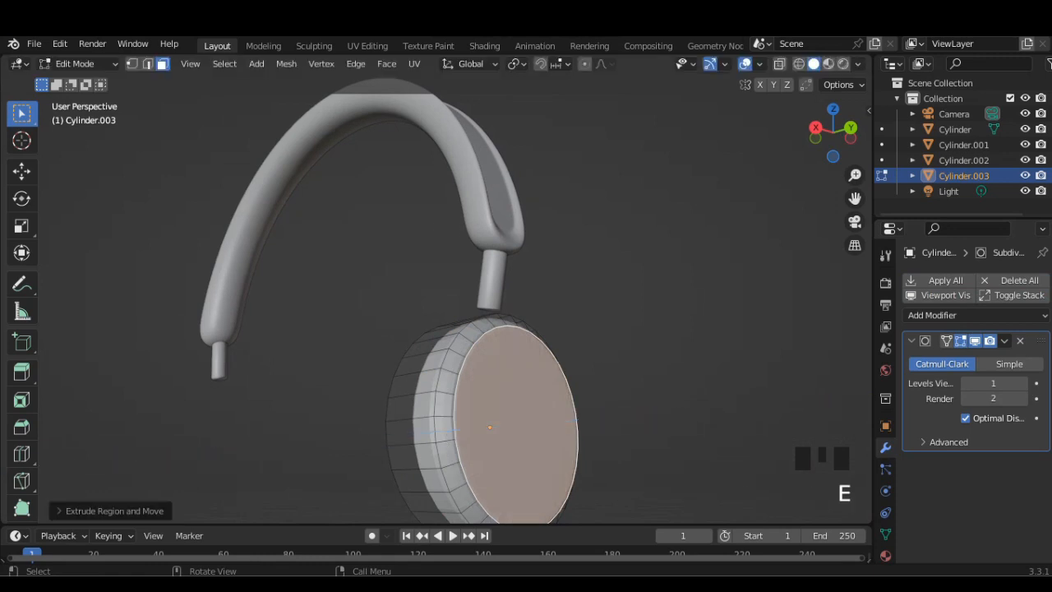
left_click(446, 381)
left_click(452, 362, "alt")
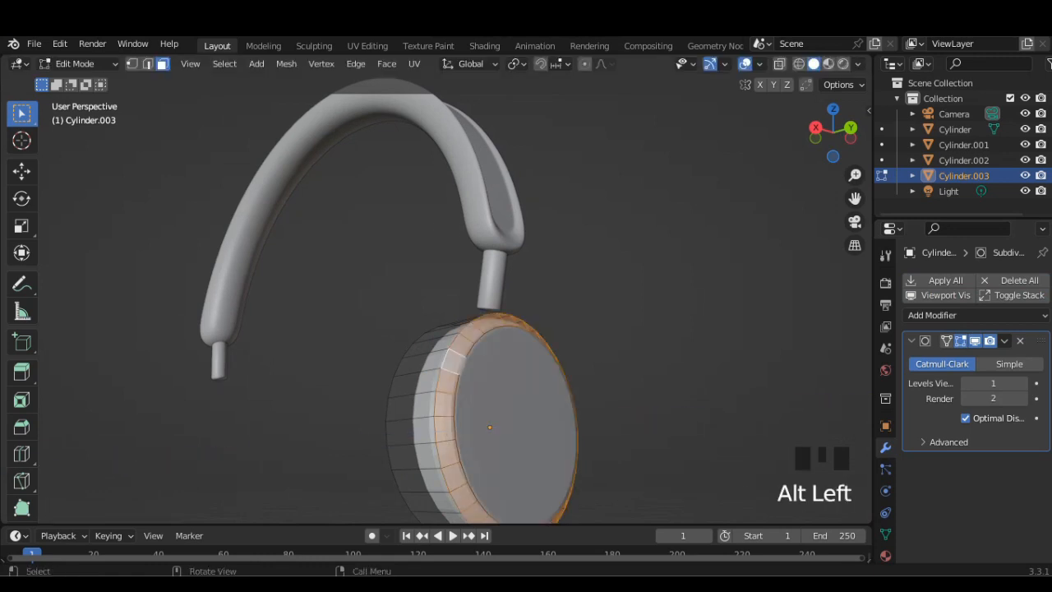
key("e")
Delete the disc's flat face on the inner side and return to Object Mode
middle_click_drag(493, 370, 543, 362)
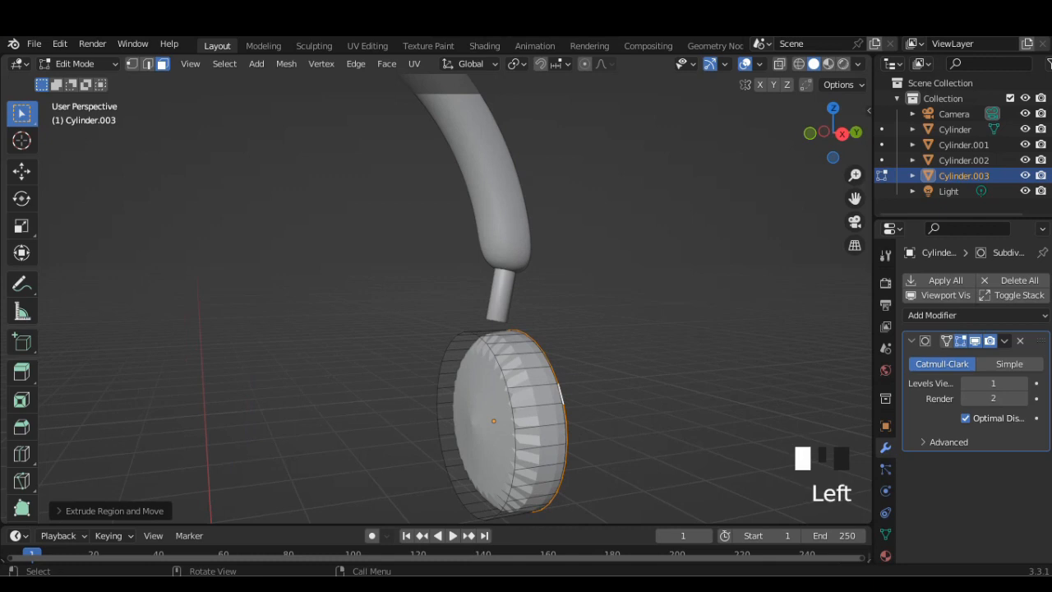
left_click(486, 415)
key("Delete")
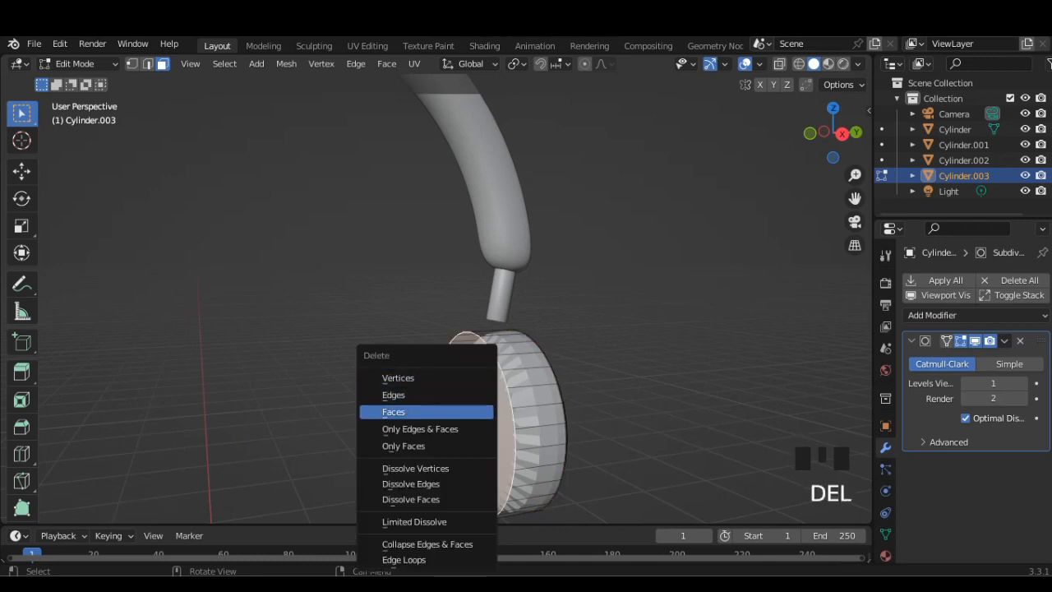
left_click(394, 412)
middle_click_drag(395, 412, 312, 411)
key("Tab")
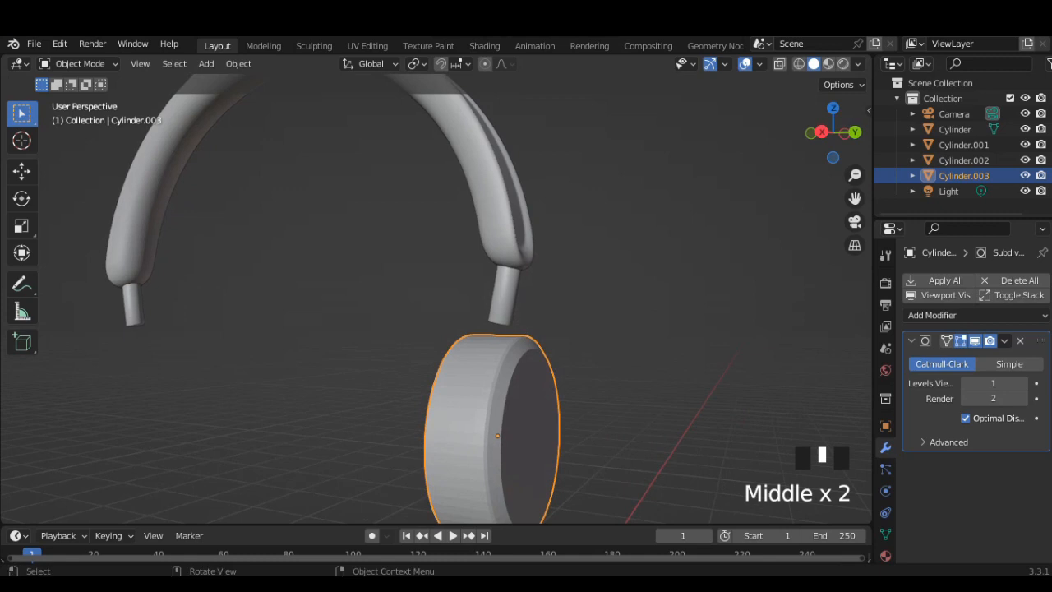
Raise the ear-cup disc's Subdivision Surface viewport level to 3 and apply the modifier
left_click(1023, 383)
left_click(1022, 383)
left_click(1022, 398)
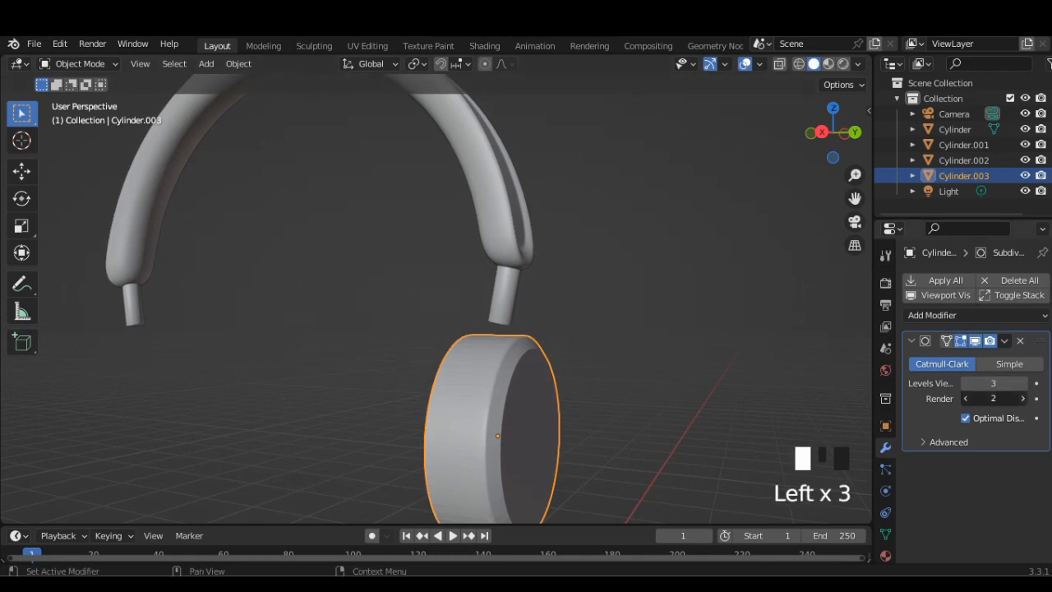
left_click(1005, 340)
left_click(937, 359)
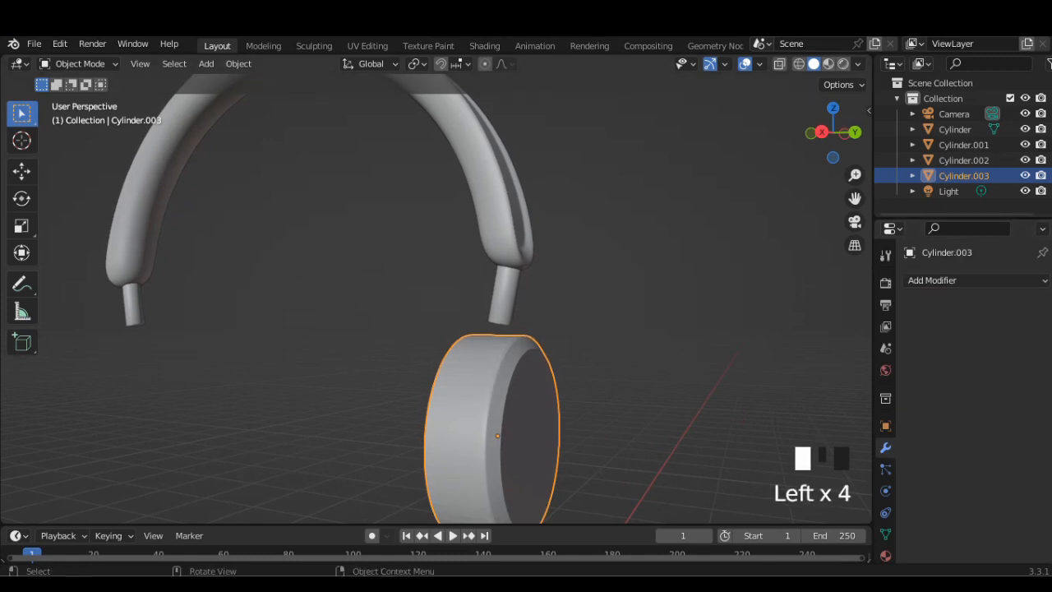
Fill the open edge loop on the ear cup's inner side with a face and return to Object Mode
middle_click_drag(575, 370, 542, 362)
key("Tab")
scroll(493, 370, "up", 3)
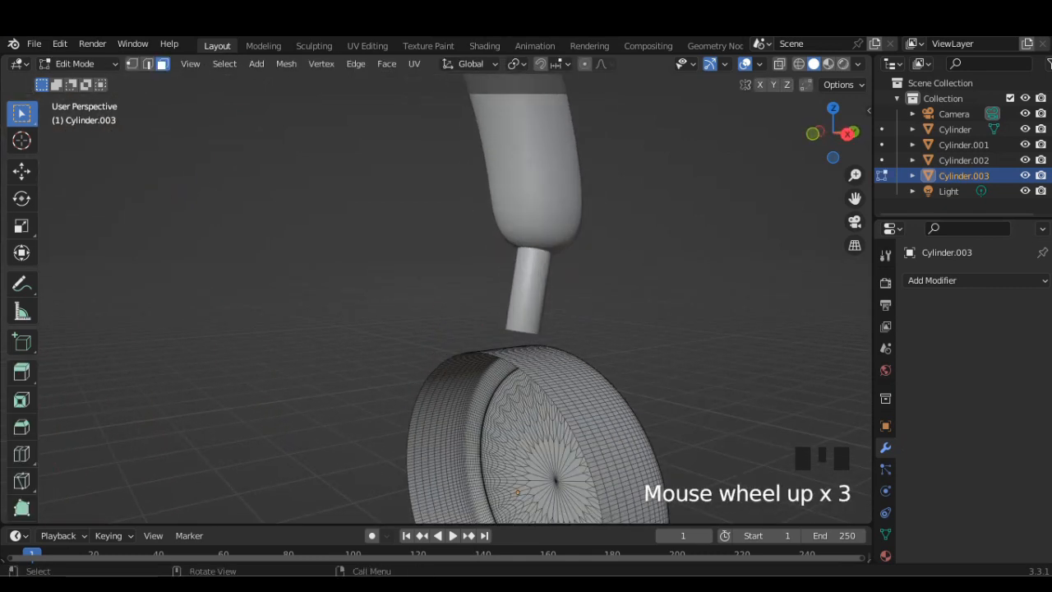
left_click(132, 63)
scroll(435, 300, "up", 6)
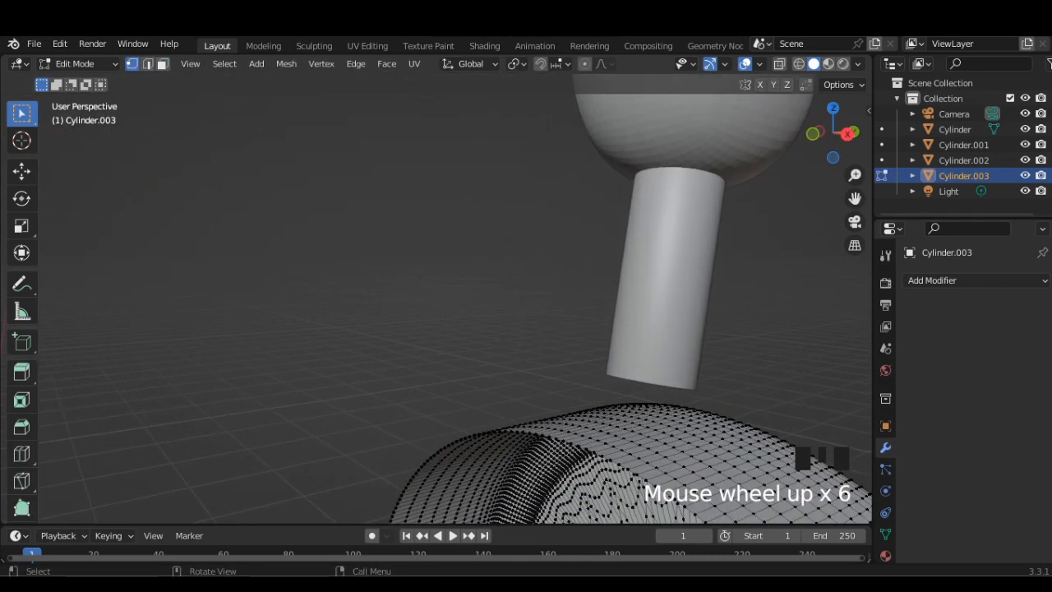
left_click(445, 448)
left_click(610, 459, "alt")
scroll(610, 458, "down", 8)
key("f")
key("Tab")
Rotate the ear cup about 15.5° in the right view and move it up against the end of the connector
scroll(493, 370, "down", 2)
middle_click_drag(493, 329, 575, 328)
left_click(835, 132)
scroll(436, 296, "down", 2)
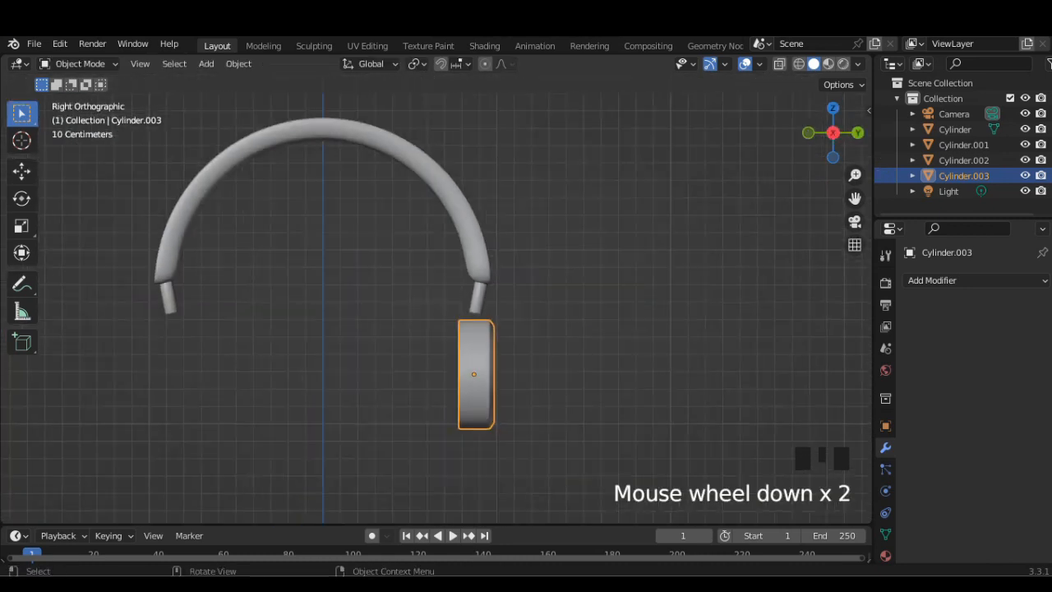
scroll(436, 296, "up", 1)
key("r")
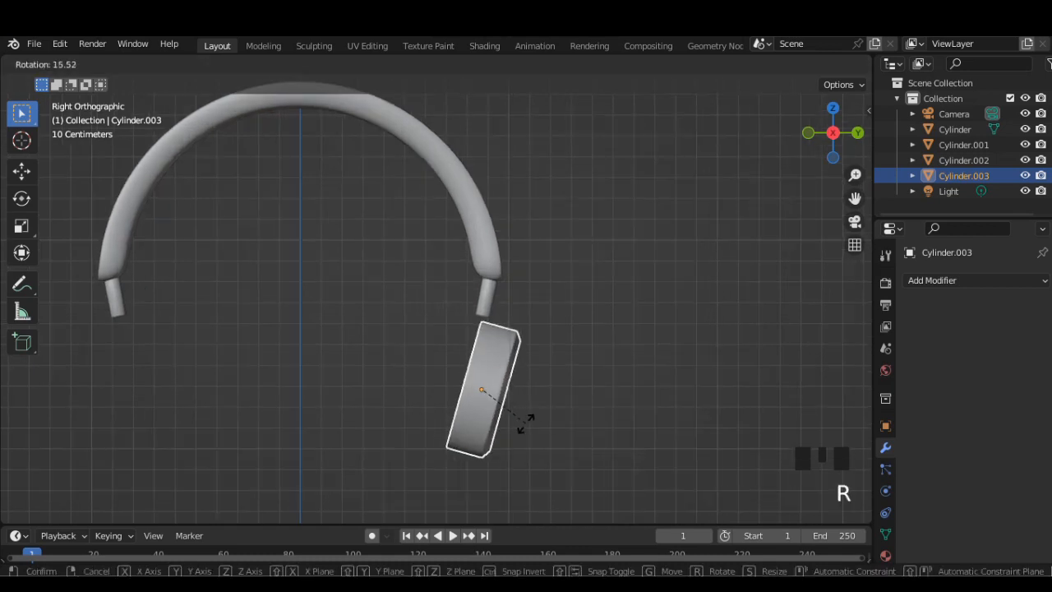
left_click(521, 423)
key("g")
key("Return")
key("g")
key("Return")
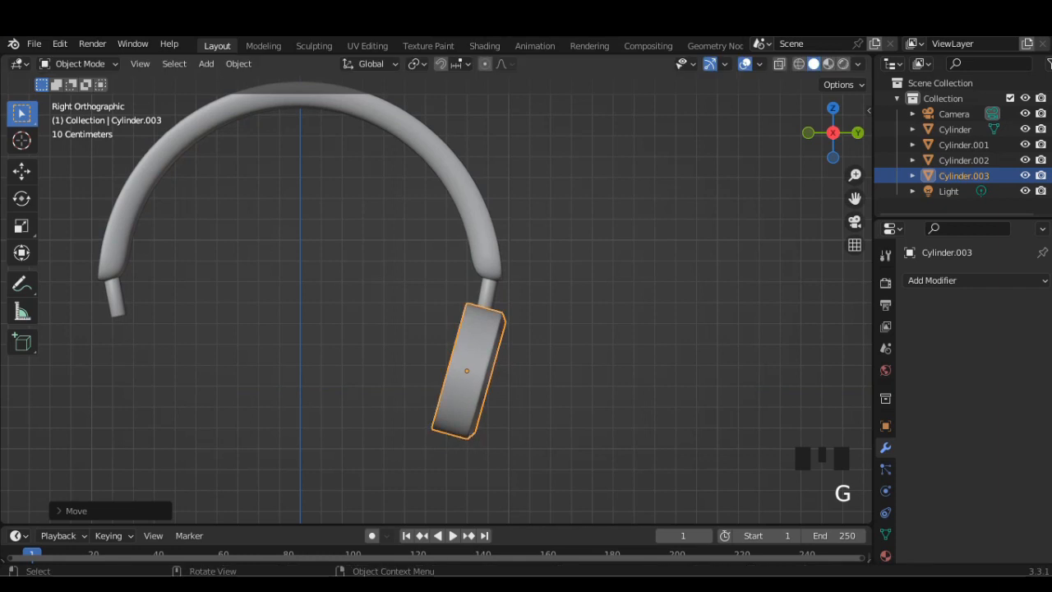
Duplicate the tilted ear cup along Y to the opposite connector, at about Y -0.94 m
left_click(832, 107)
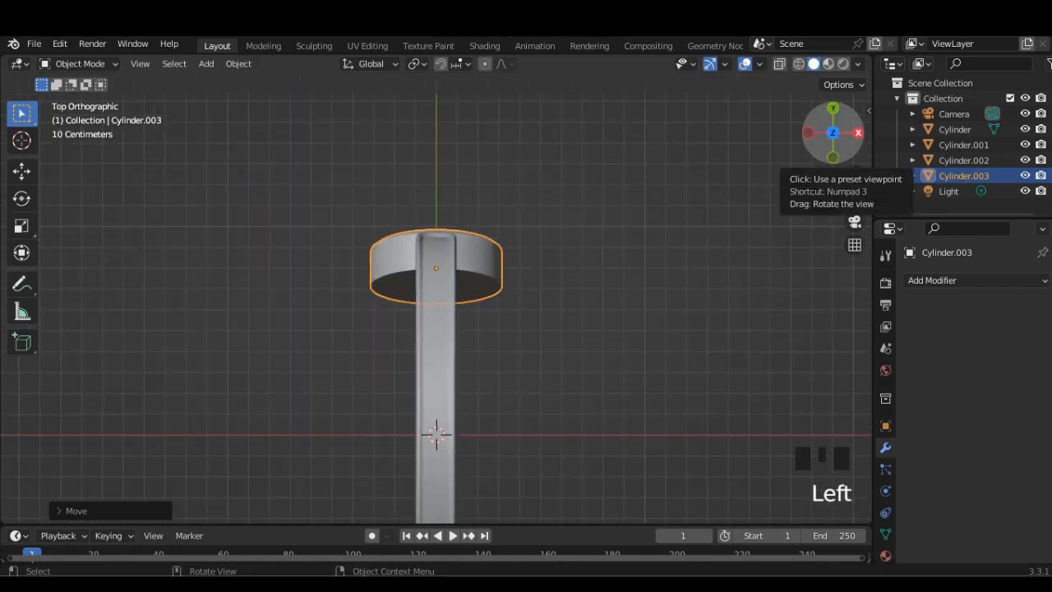
left_click(833, 108)
left_click(833, 107)
left_click(809, 132)
scroll(808, 133, "down", 2)
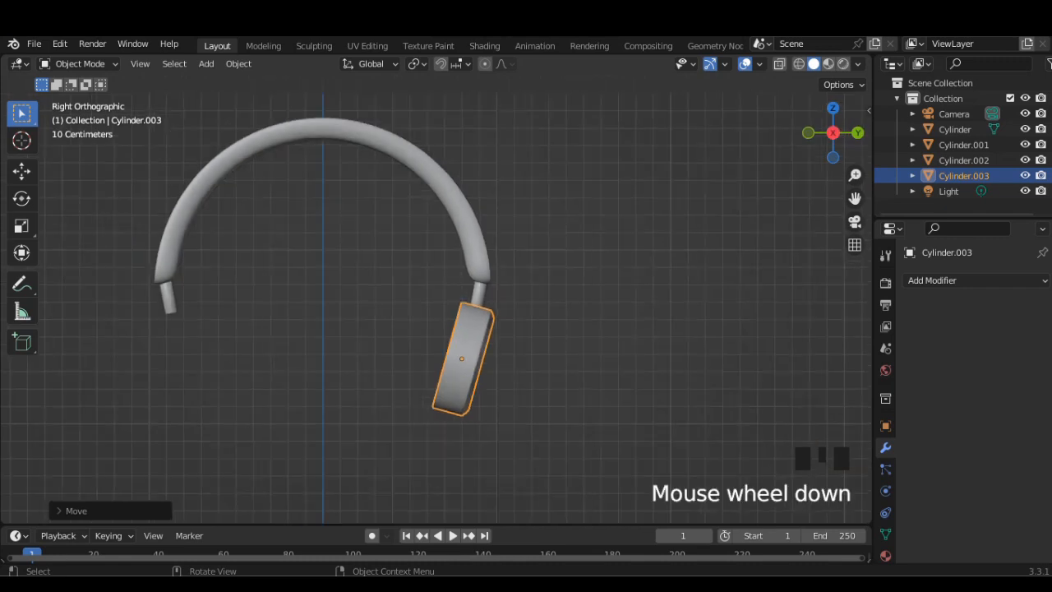
left_click(885, 426)
left_click(885, 425)
middle_click_drag(411, 329, 472, 329, "shift")
key("shift+d")
key("y")
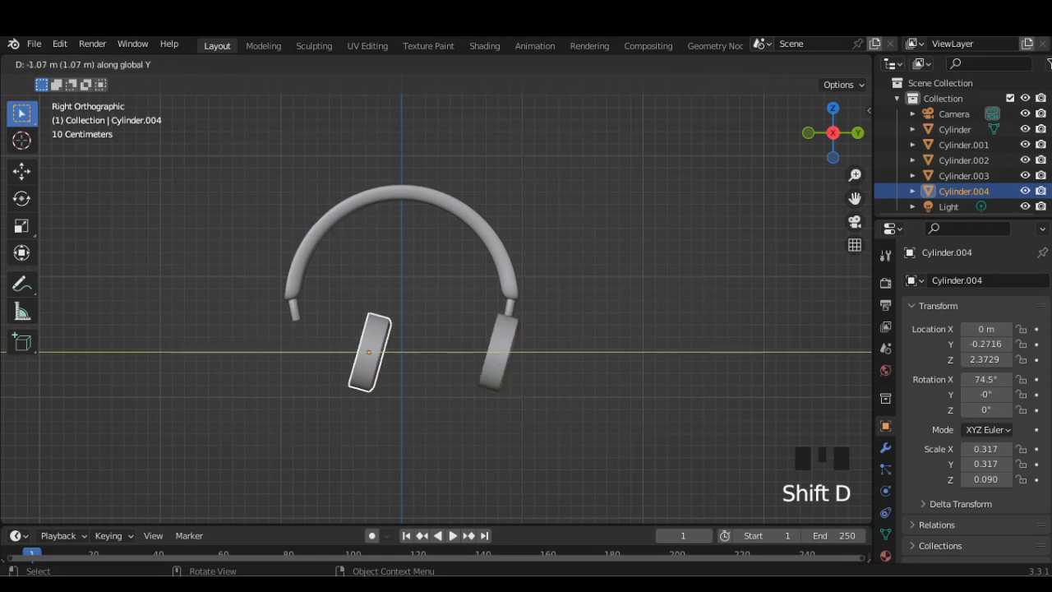
key("Return")
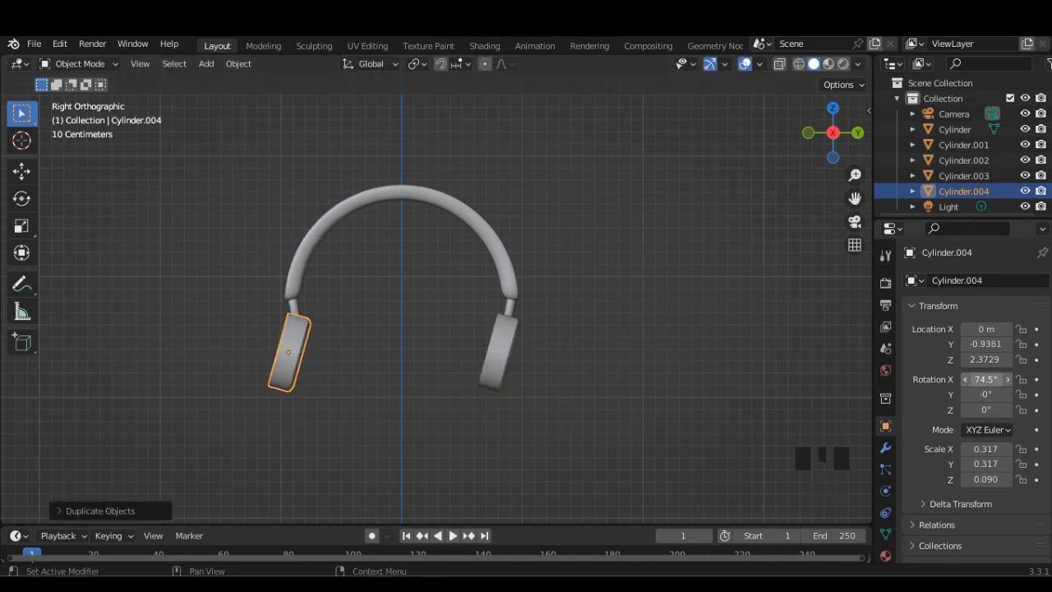
Set the duplicated ear cup's X rotation to -74.5° and move it along Y to about -0.79 m under its connector
left_click(985, 379)
type("-74")
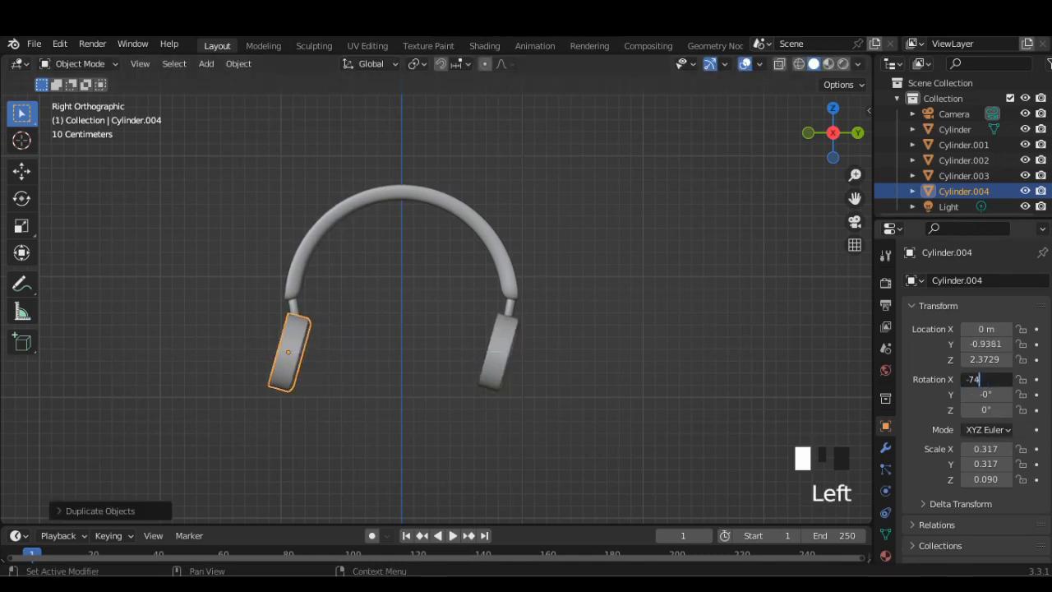
type(".5")
key("Return")
key("g")
key("y")
left_click(394, 354)
left_click(395, 354)
scroll(395, 354, "down", 1)
scroll(437, 296, "up", 1)
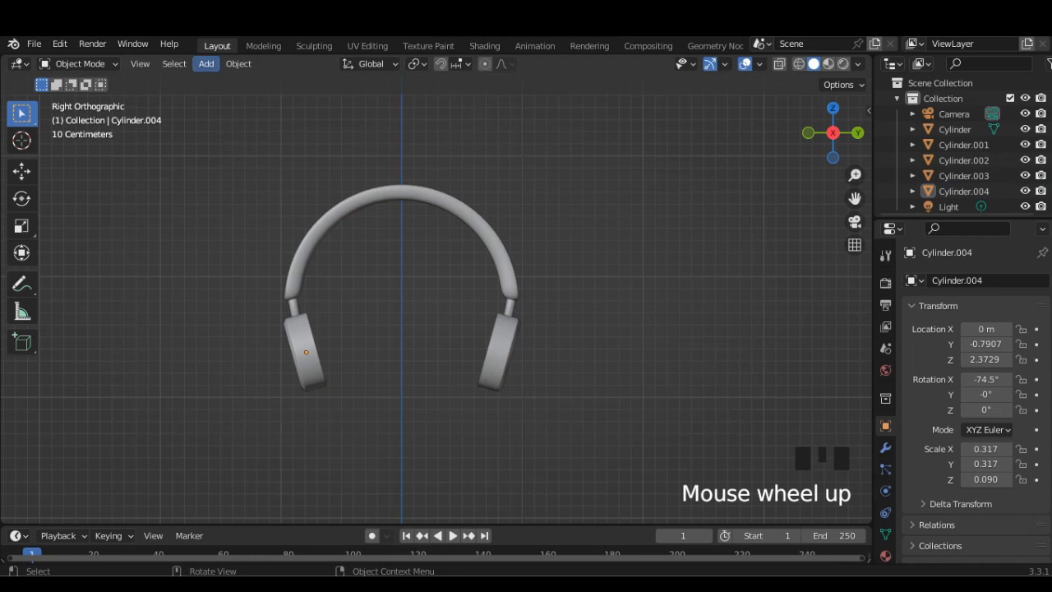
Add a cylinder, flatten it along Z to about 0.37 scale, and shrink it uniformly to about 0.71
left_click(206, 64)
mouse_move(239, 81)
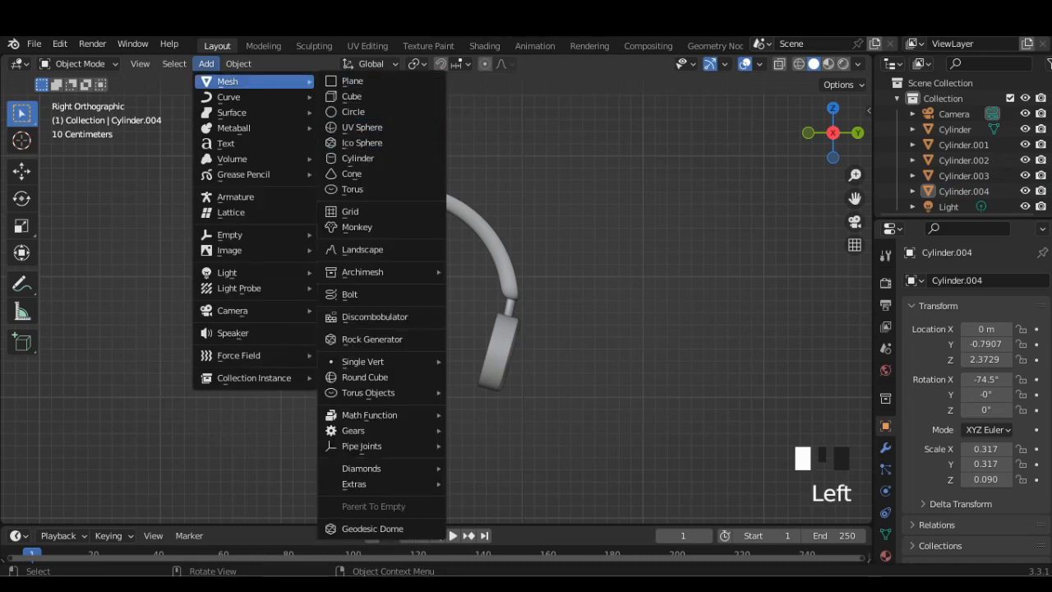
left_click(357, 158)
scroll(358, 158, "down", 5)
key("s")
key("z")
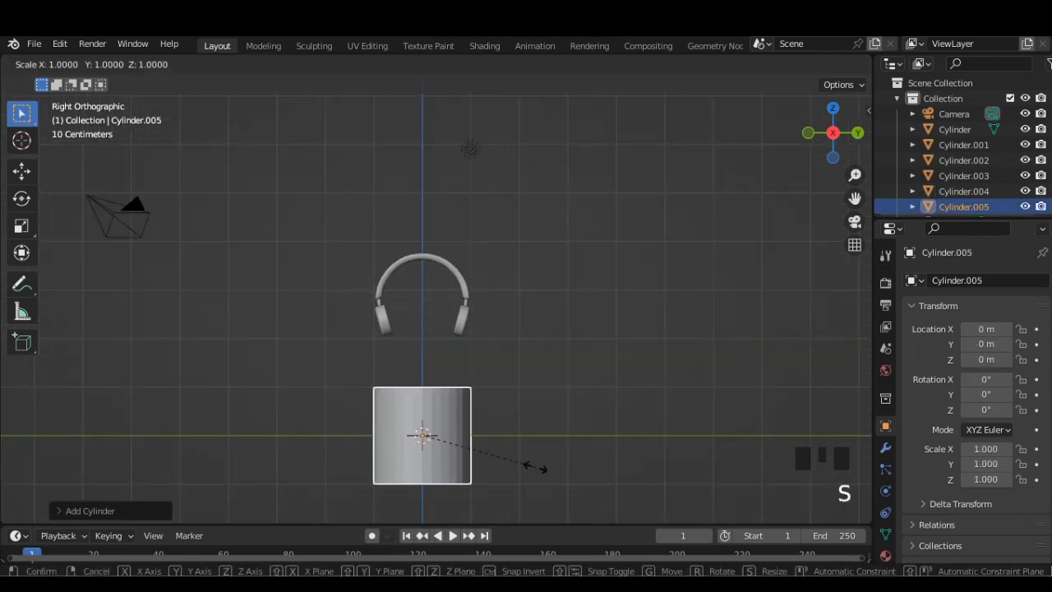
left_click(465, 436)
key("s")
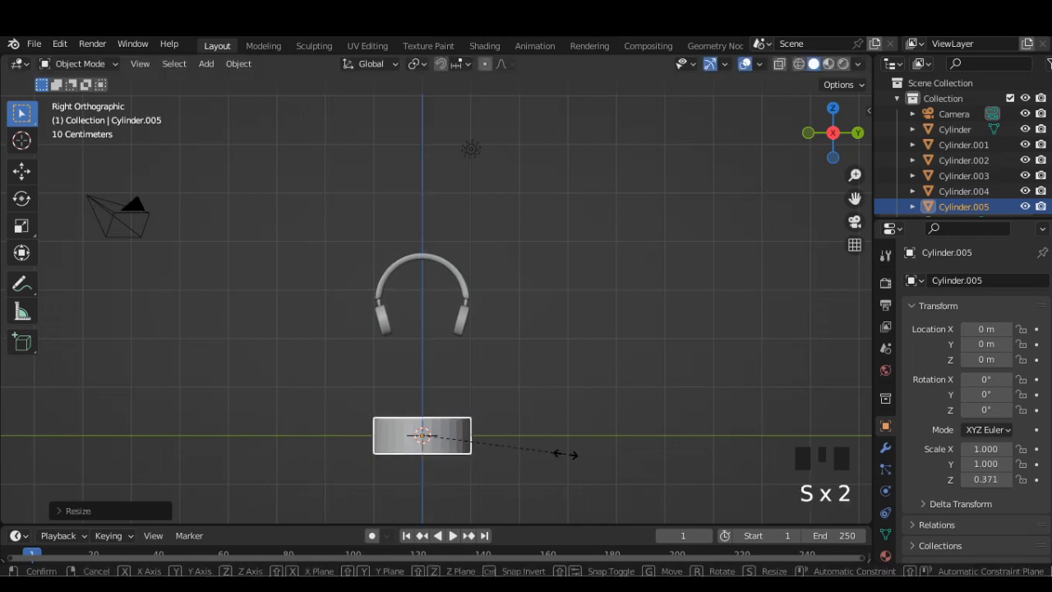
left_click(472, 435)
scroll(473, 436, "up", 2)
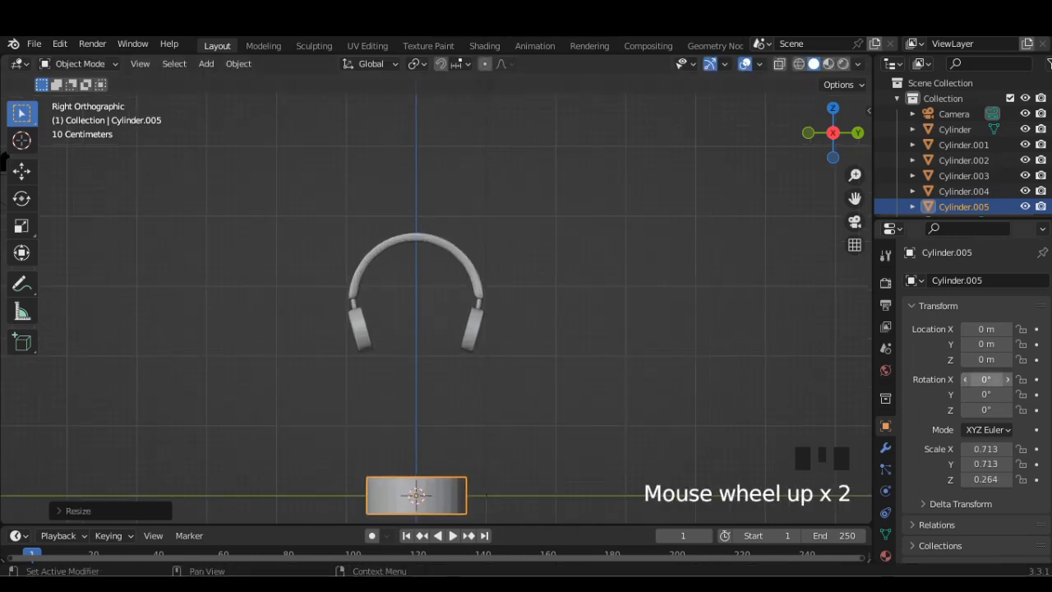
Set the new cylinder's X rotation to 90° and move it beside the positive-Y ear cup, to about Y 0.38, Z 2.10 m
left_click(986, 379)
type("90")
key("Return")
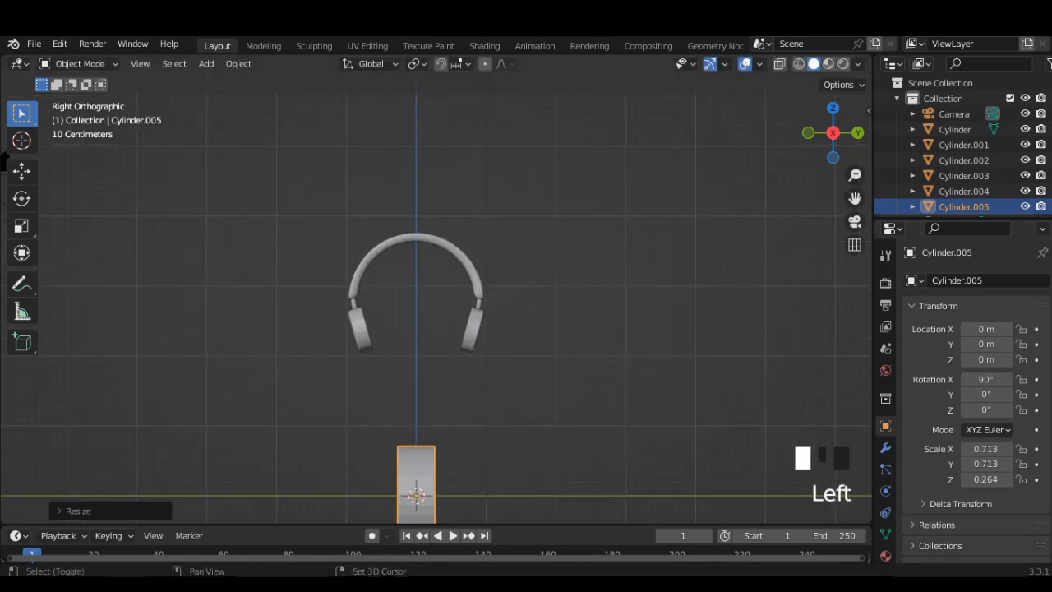
middle_click_drag(460, 460, 460, 411, "shift")
key("g")
left_click(441, 279)
scroll(440, 278, "up", 2)
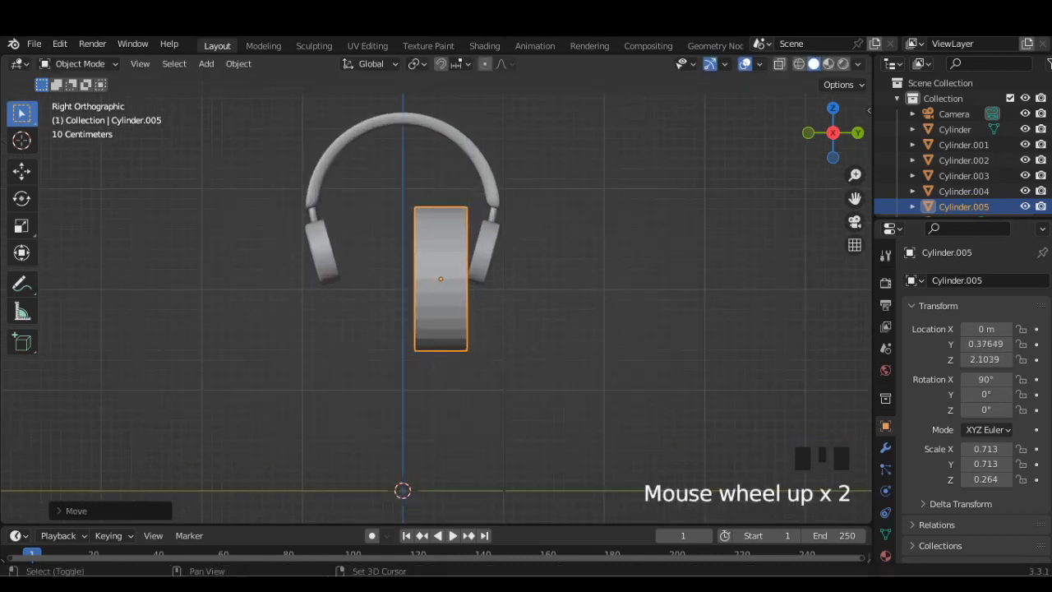
Scale the cylinder down to about 0.47 in the back view and raise it to about Z 2.39 m, behind the ear cup
middle_click_drag(441, 278, 425, 324, "shift")
left_click(858, 132)
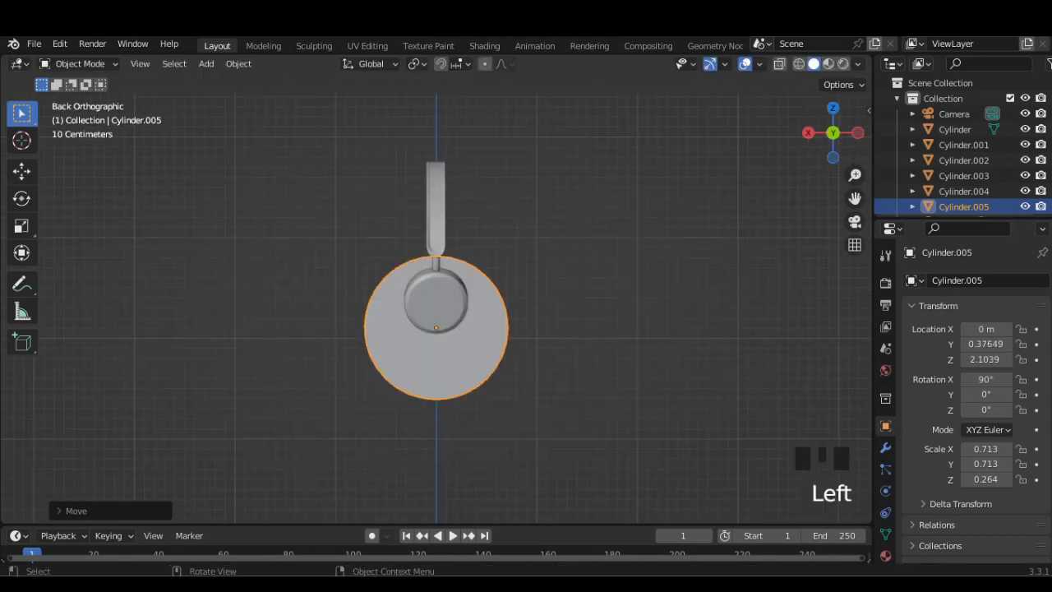
key("s")
left_click(538, 378)
key("s")
left_click(518, 370)
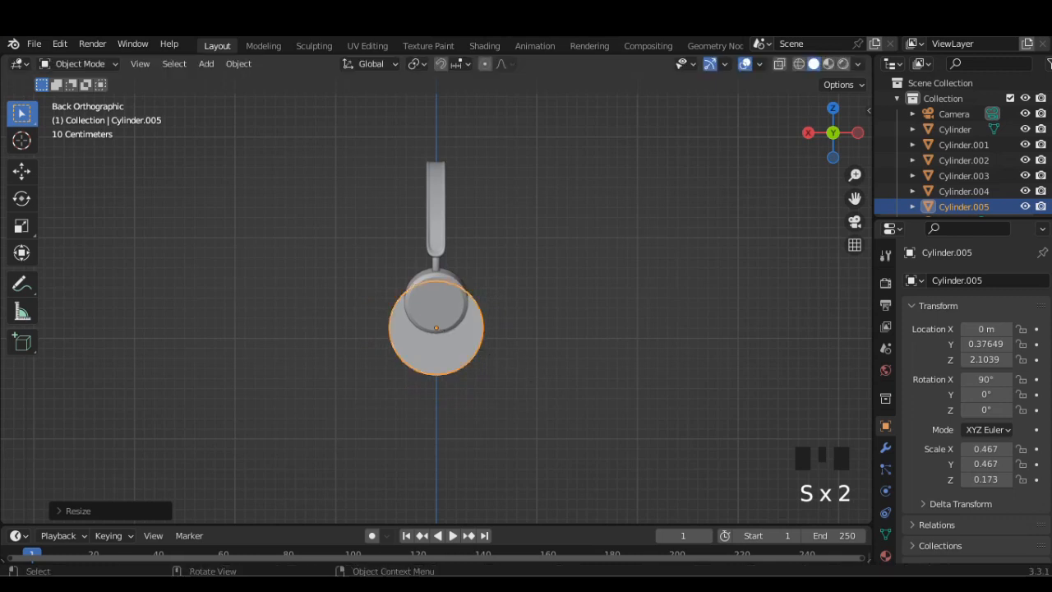
key("g")
key("Return")
middle_click_drag(609, 386, 629, 380)
key("s")
key("z")
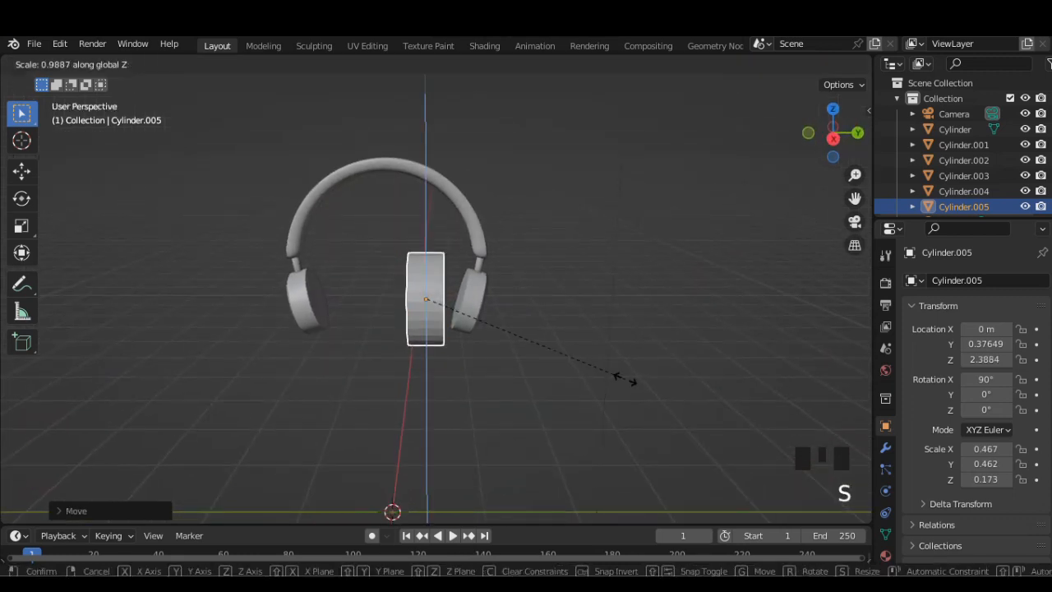
key("Escape")
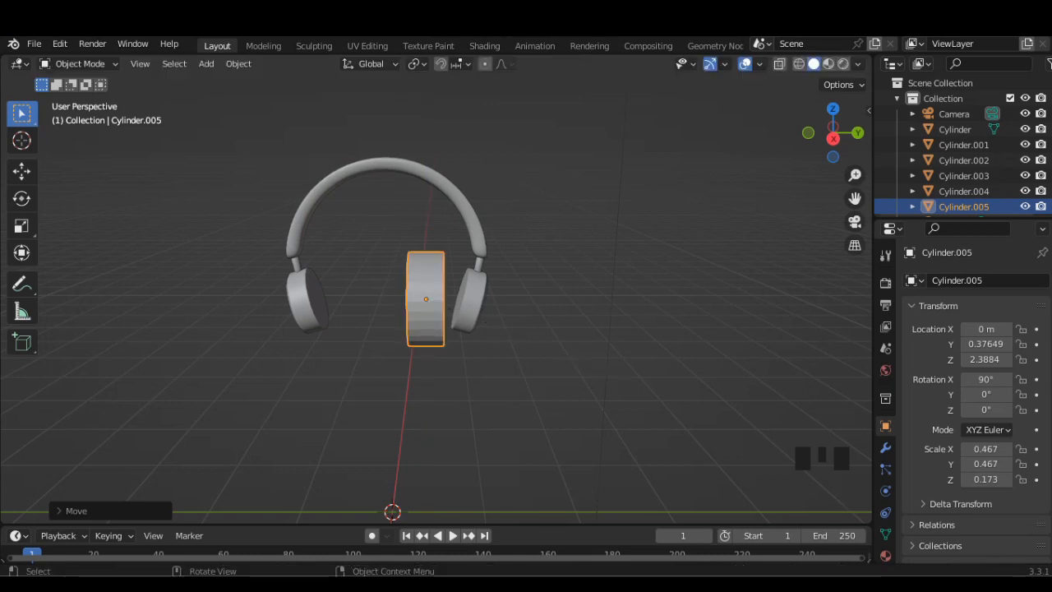
Thin the cylinder along its axis to a local Z scale of about 0.145
key("s")
key("x")
key("z")
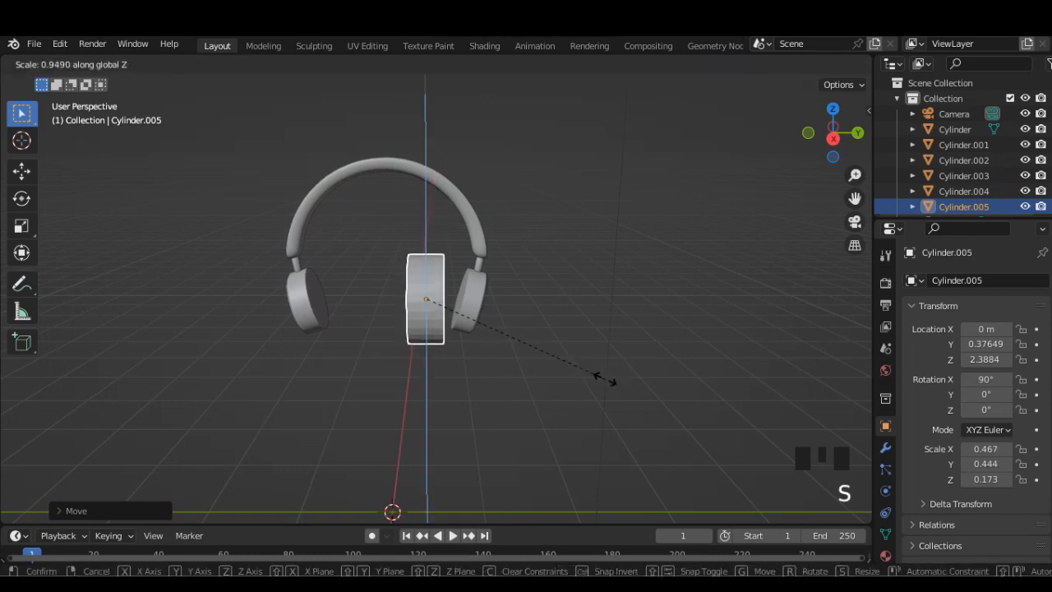
left_click(585, 374)
scroll(586, 374, "up", 2)
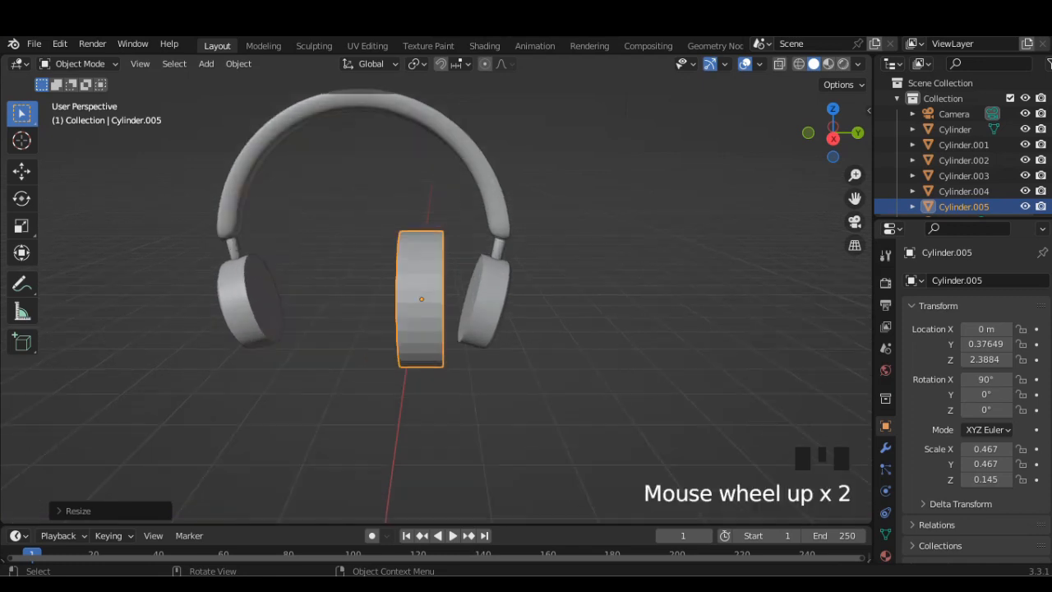
Set the cylinder's X rotation to 74.5° to match the neighbouring ear cup's tilt
left_click(834, 138)
scroll(833, 138, "down", 1)
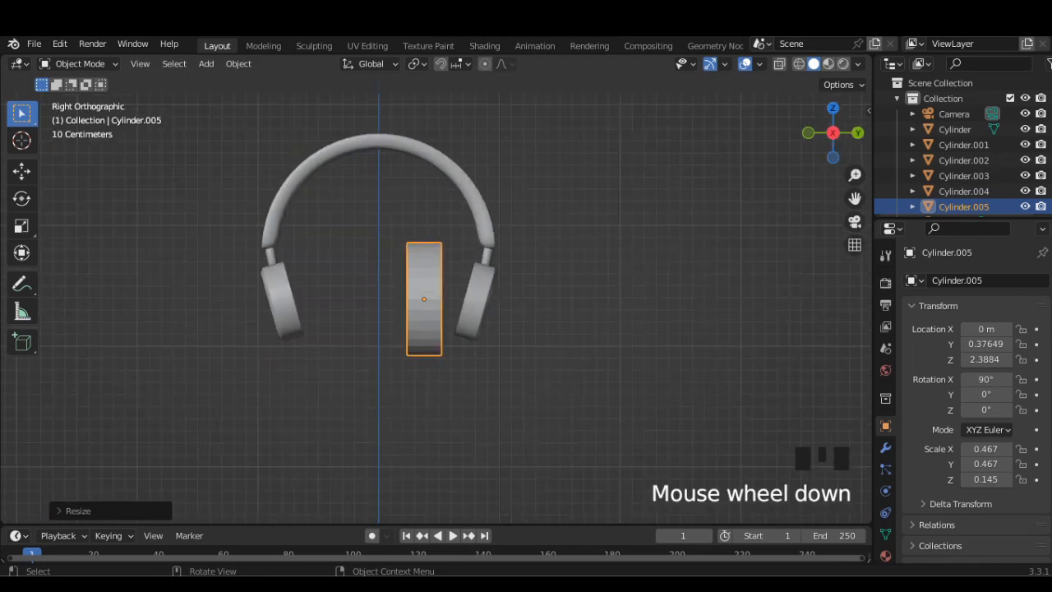
type("74.5")
key("Return")
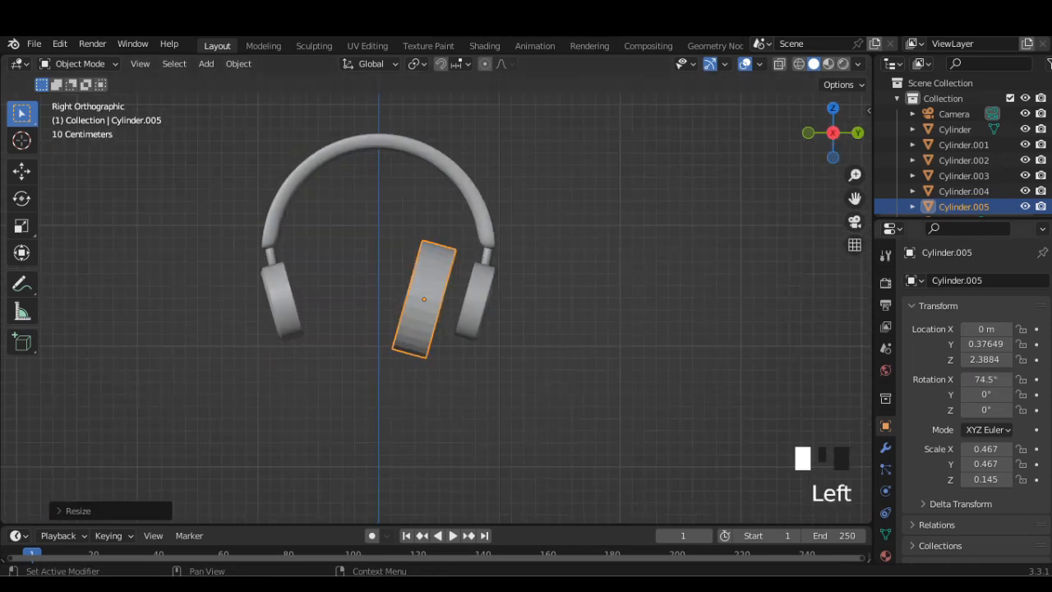
Scale the tilted cylinder down to about 0.42 and move it against the inner face of the ear cup
key("s")
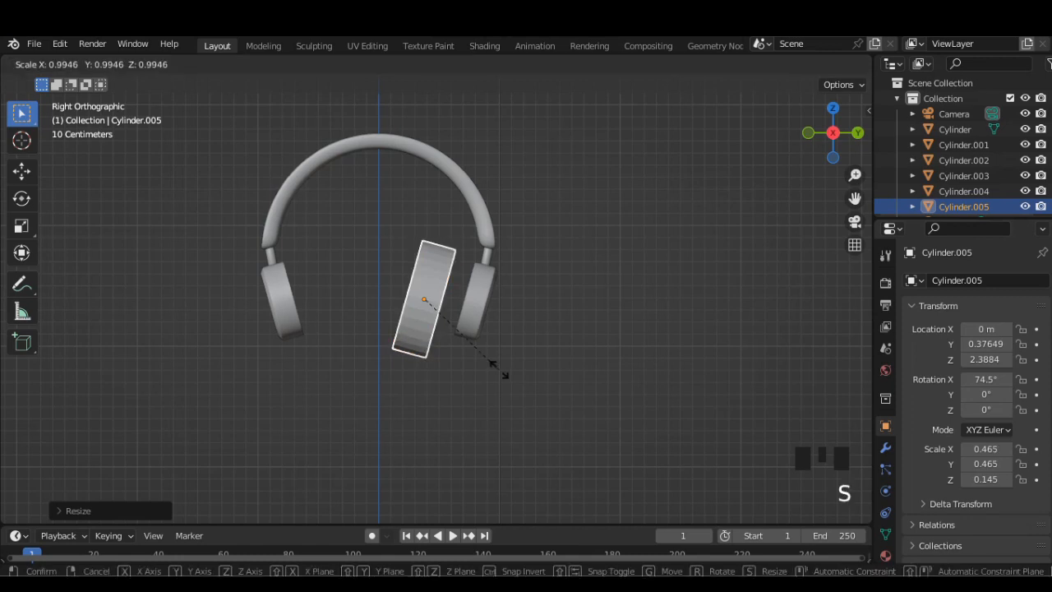
left_click(486, 360)
key("g")
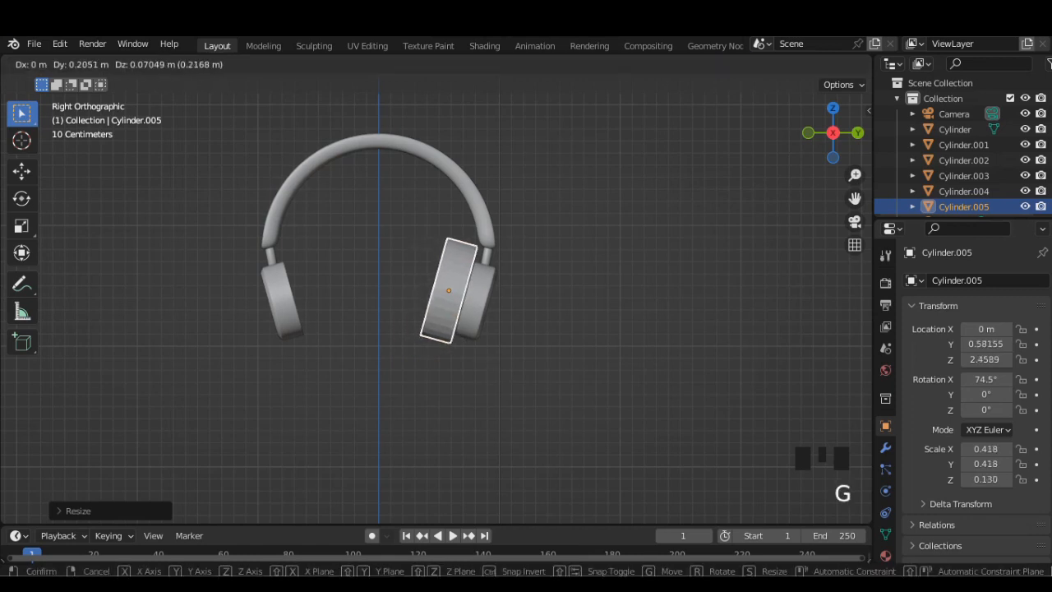
left_click(512, 353)
left_click(538, 359)
scroll(538, 360, "up", 2)
scroll(436, 288, "down", 2)
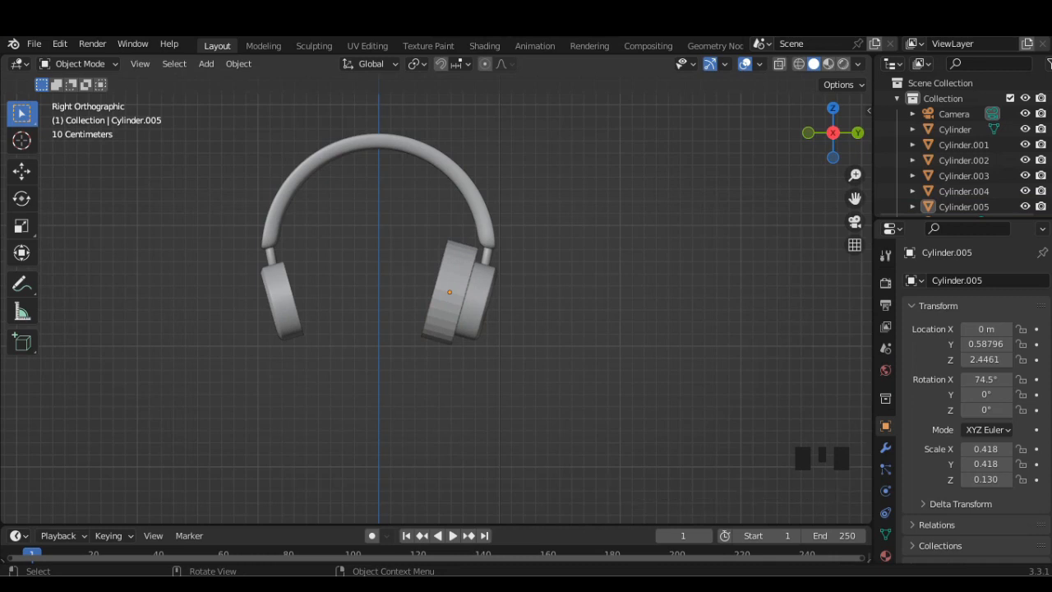
Thicken the cylinder along global Y to a local Z scale of about 0.17 and shift it inward to about Y 0.55 m
left_click(448, 296)
key("s")
key("y")
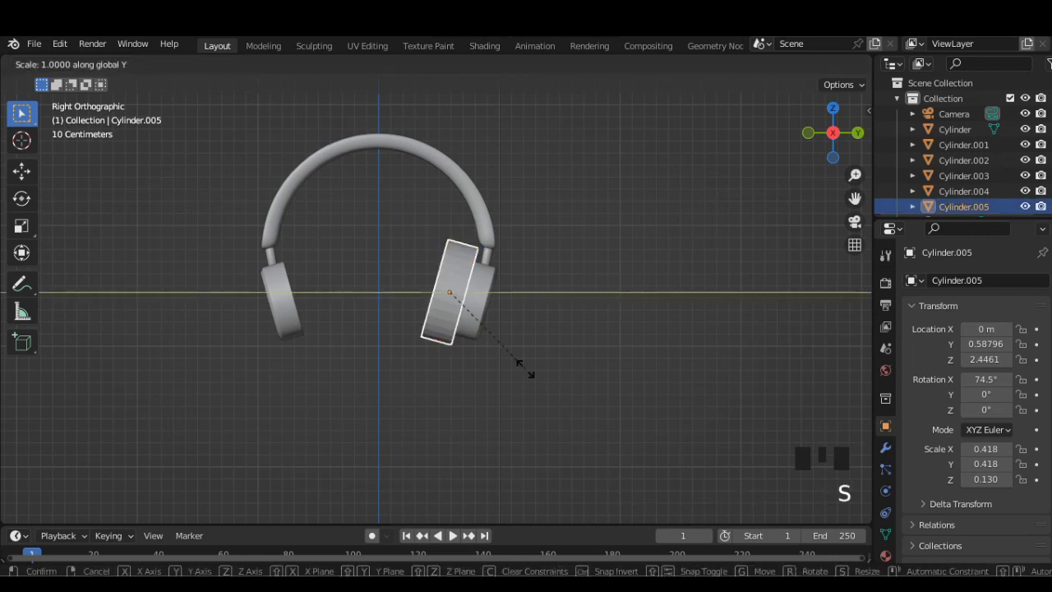
left_click(567, 379)
key("g")
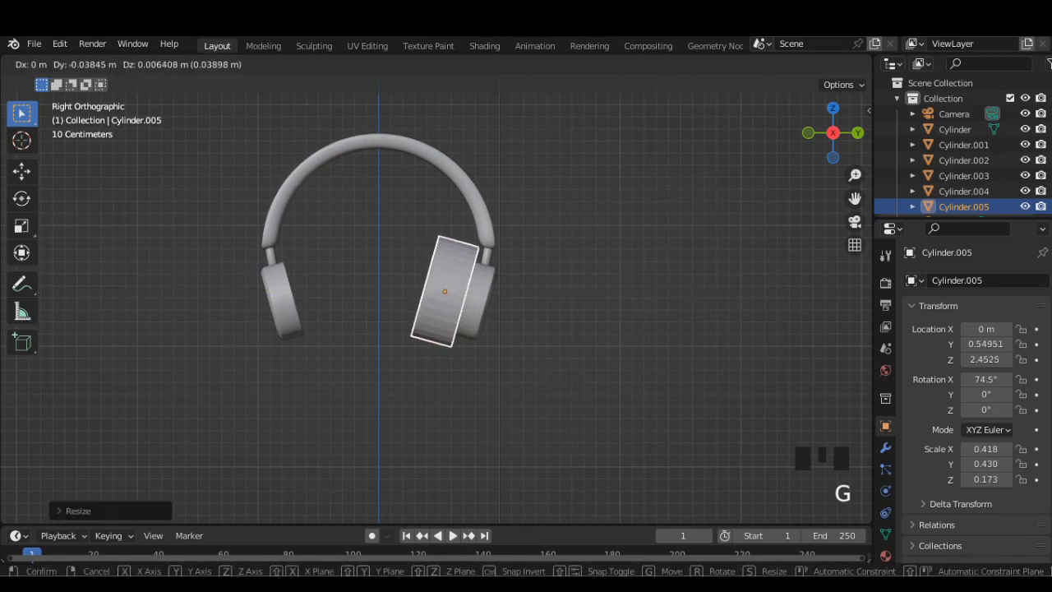
left_click(563, 379)
Bevel the cushion cylinder's circular edge facing the ear cup with 3 segments
middle_click_drag(562, 380, 510, 383)
scroll(569, 383, "up", 2)
scroll(526, 383, "up", 2)
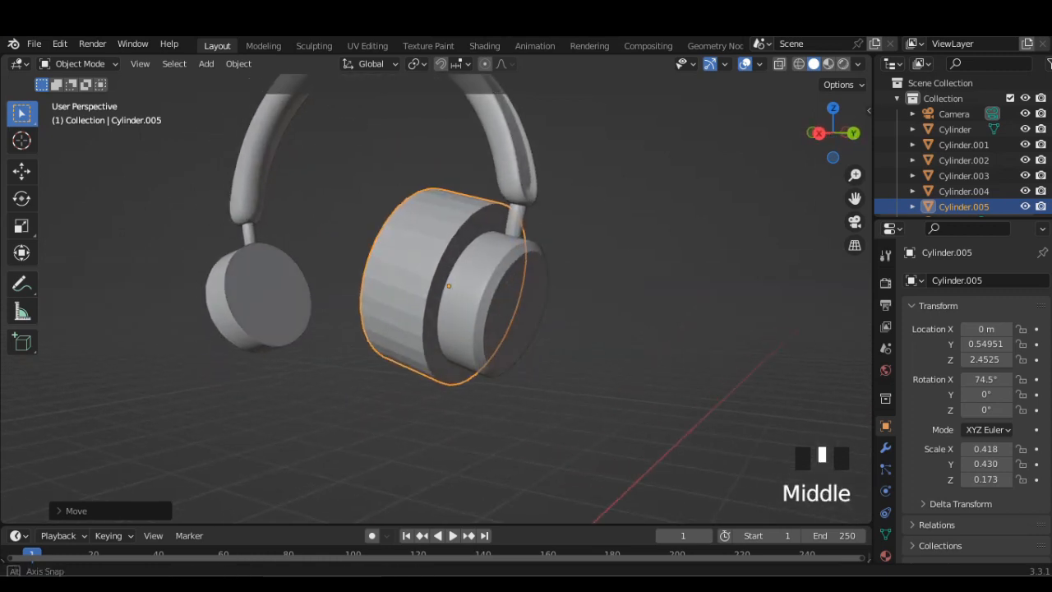
key("Tab")
scroll(430, 280, "up", 1)
left_click(431, 273)
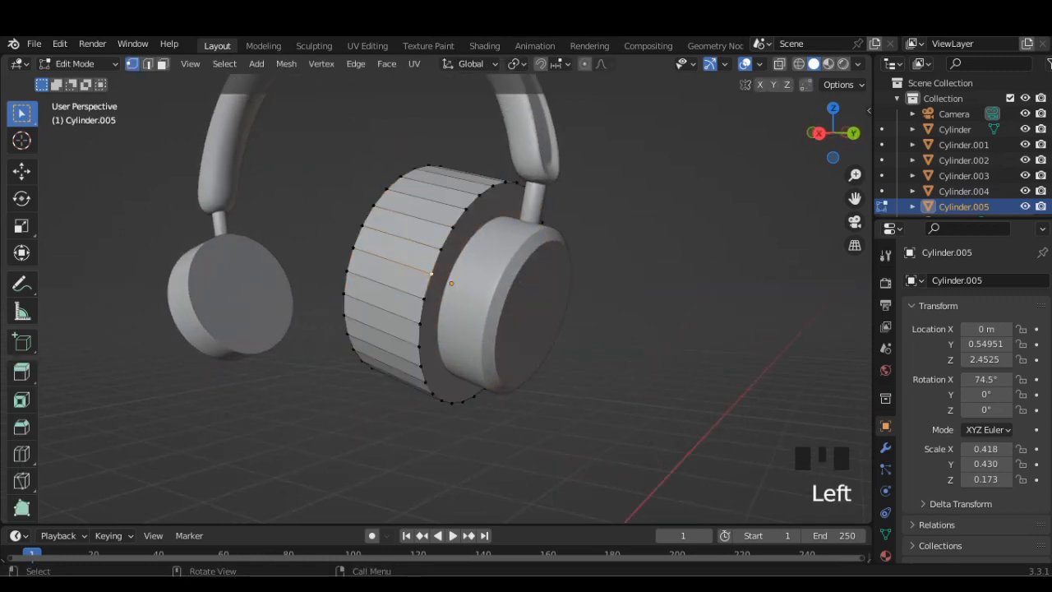
left_click(424, 297, "alt")
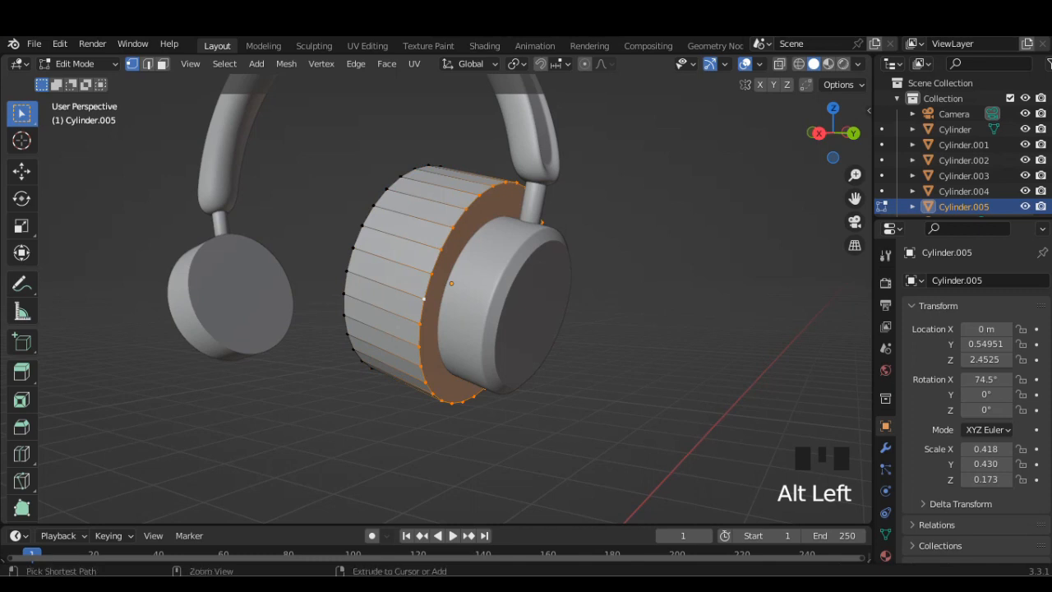
key("ctrl+b")
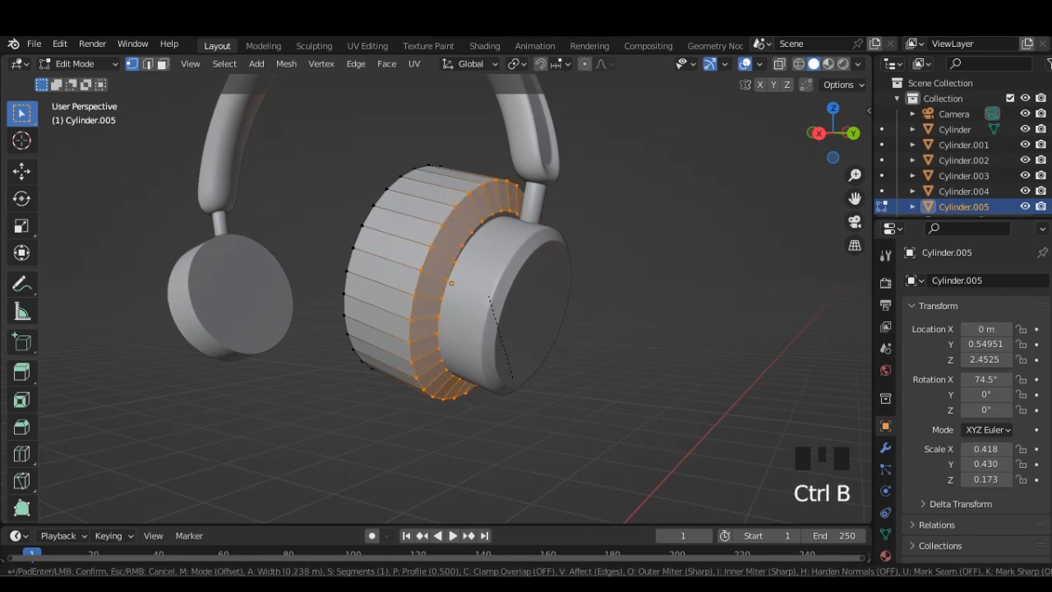
scroll(511, 379, "up", 2)
left_click(513, 378)
middle_click_drag(512, 378, 559, 397)
Bevel the cushion's inward-facing circular edge widely with 3 segments to round that side
left_click(559, 396)
key("ctrl+b")
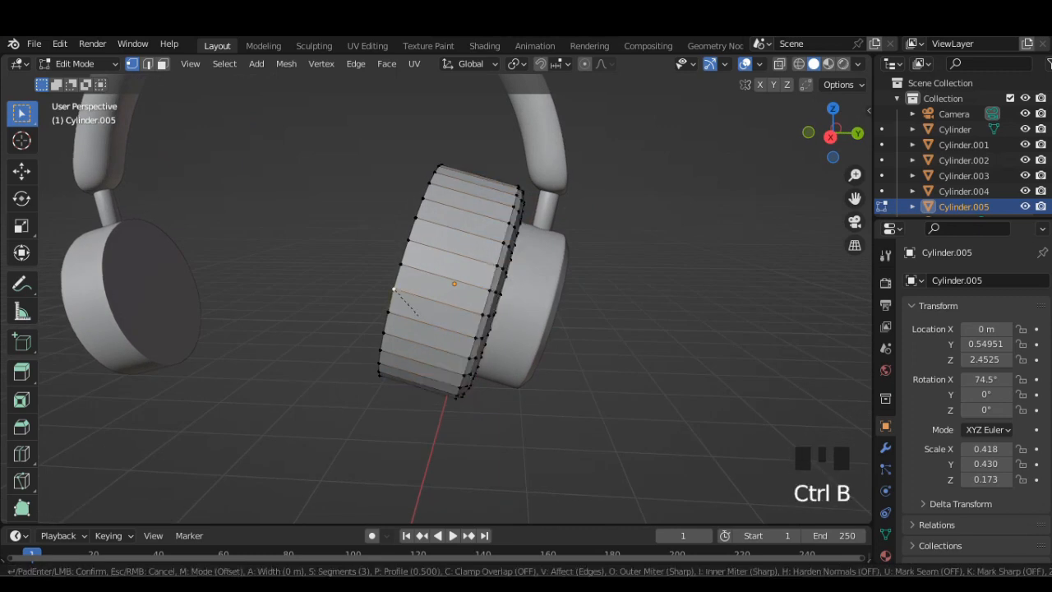
middle_click_drag(394, 289, 446, 307)
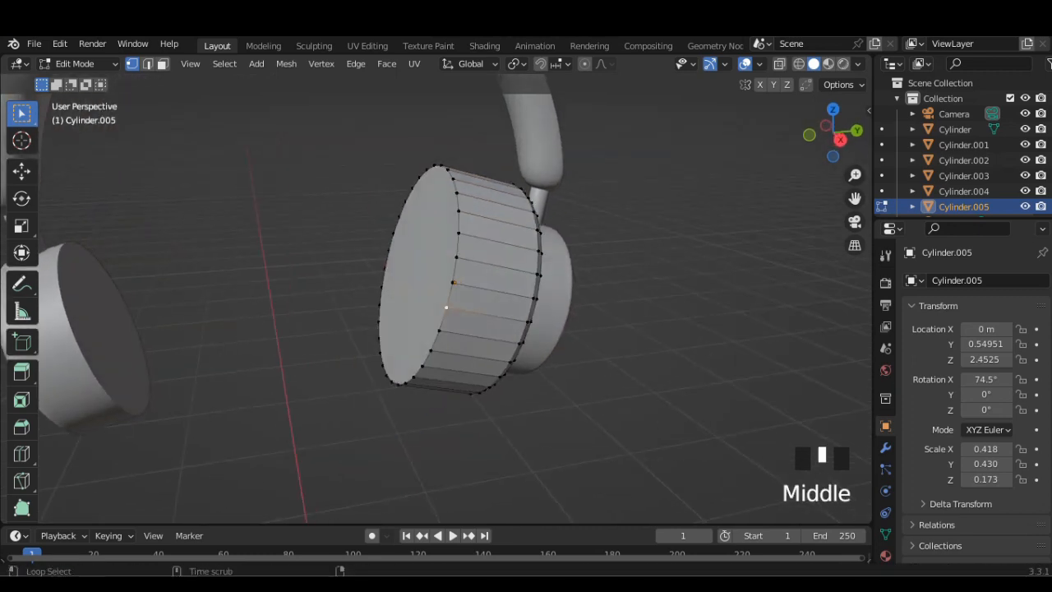
left_click(446, 308, "alt")
key("ctrl+b")
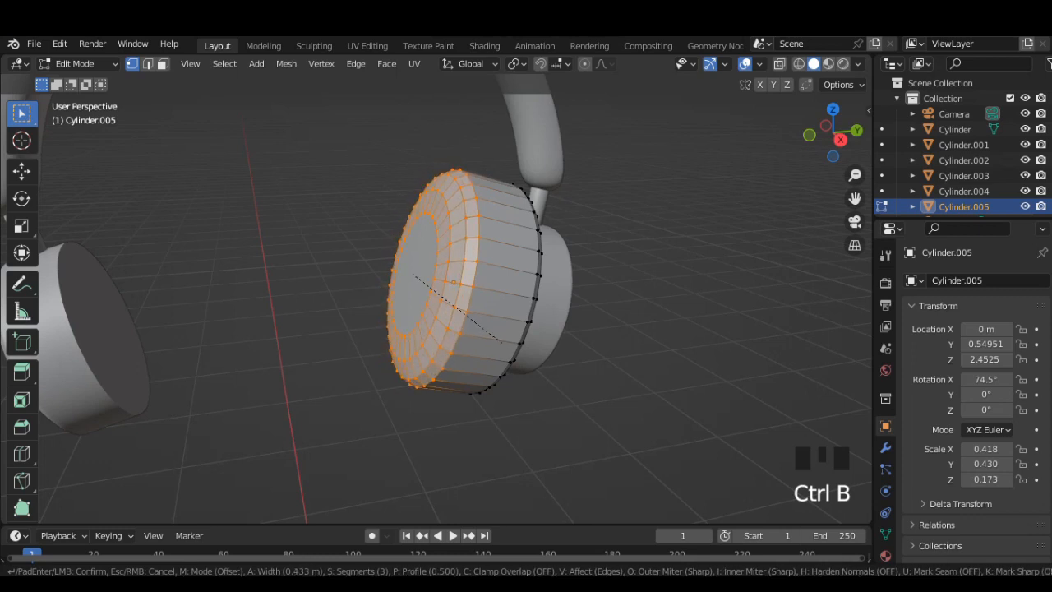
left_click(467, 314)
key("Tab")
Add a Subdivision Surface modifier to the cushion with viewport and render levels of 3
mouse_move(467, 314)
middle_mouse_down()
mouse_move(345, 314)
mouse_move(448, 310)
middle_mouse_up()
left_click(421, 312)
left_click(421, 313)
left_click(885, 447)
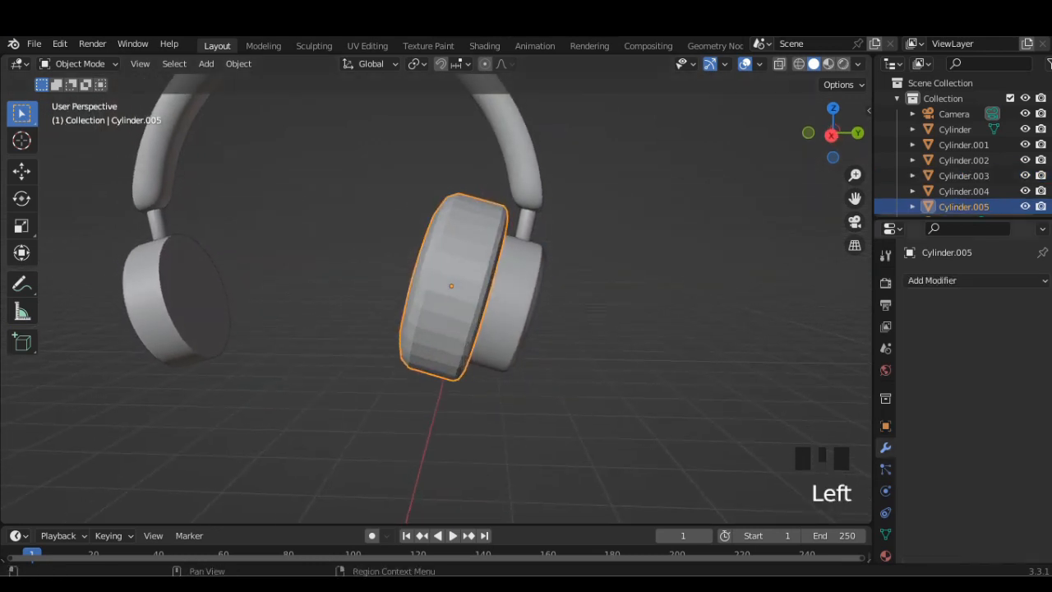
left_click(932, 281)
left_click(723, 517)
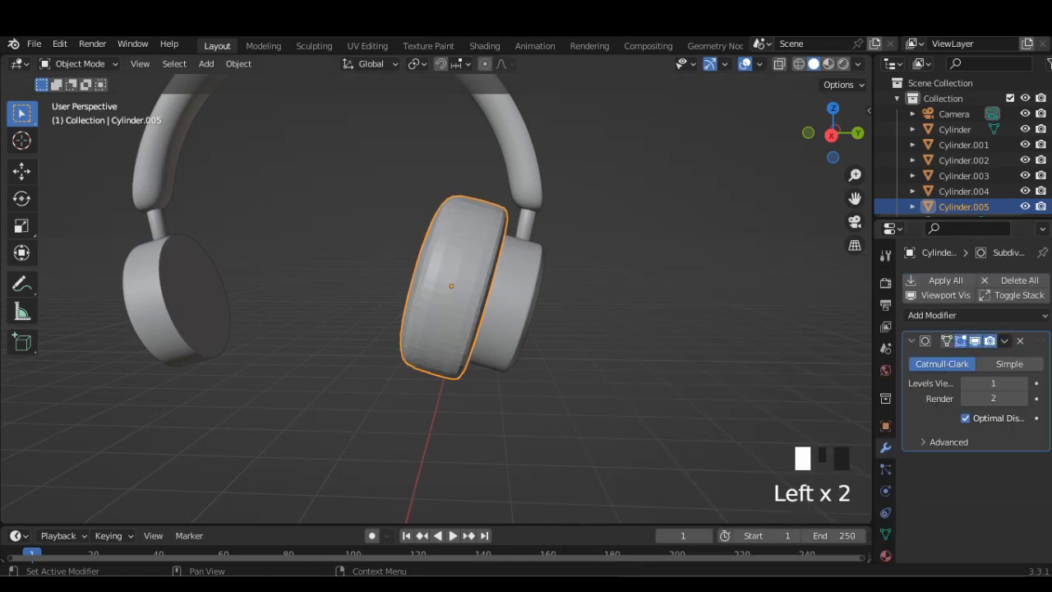
left_click(1023, 384)
left_click(1023, 398)
left_click(1022, 384)
Enlarge the innermost circular edge loop on the cushion's inward-facing side slightly
middle_click_drag(642, 354, 687, 355)
scroll(450, 286, "up", 2)
key("Tab")
left_click(535, 240, "alt")
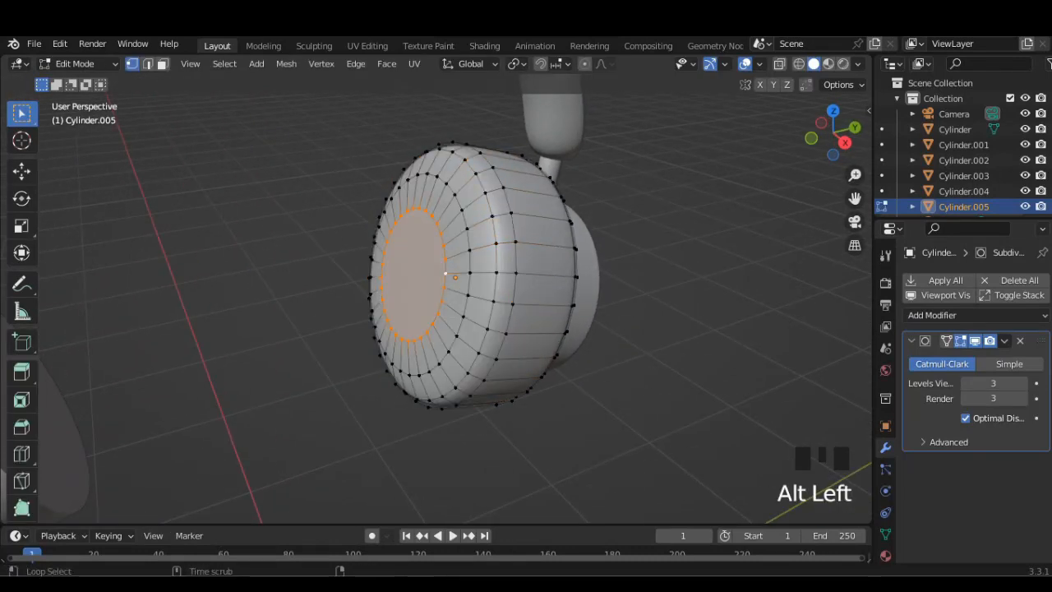
key("s")
left_click(508, 329)
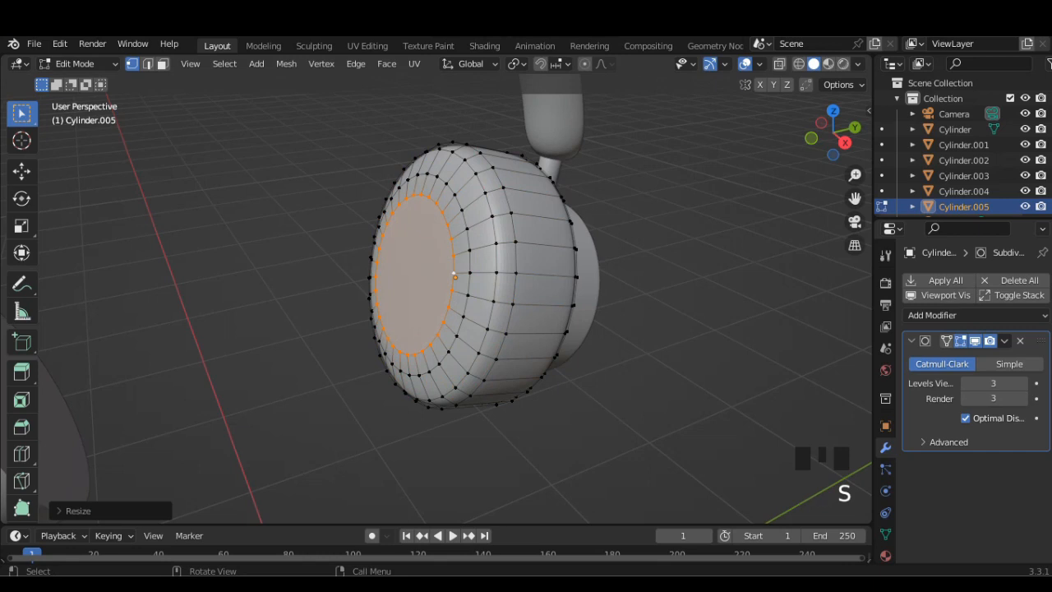
middle_click_drag(455, 275, 547, 329)
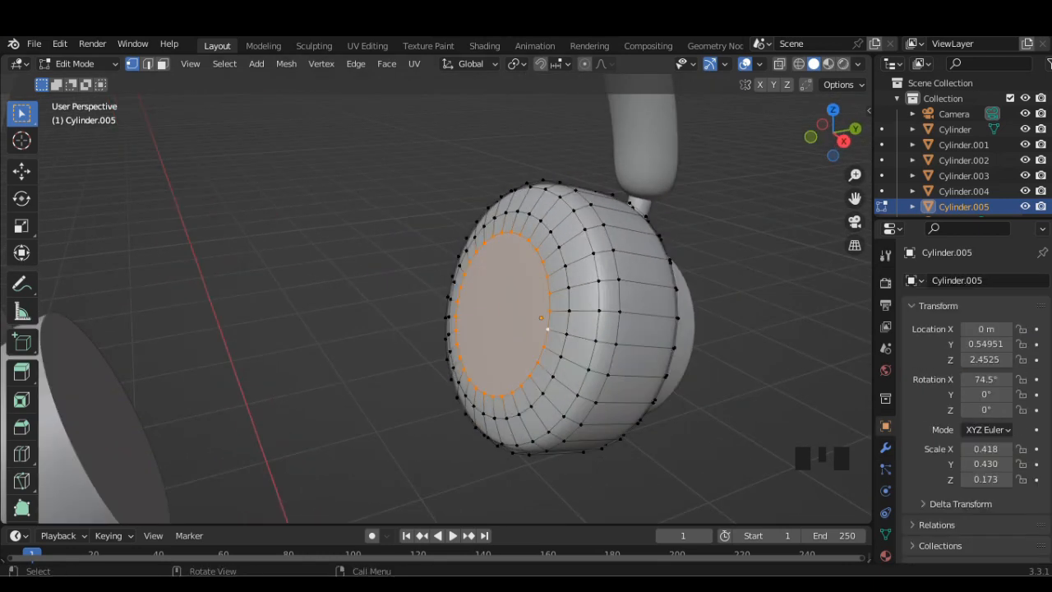
Extrude the cushion's circular centre face inward to form a deep round recess
left_click(886, 447)
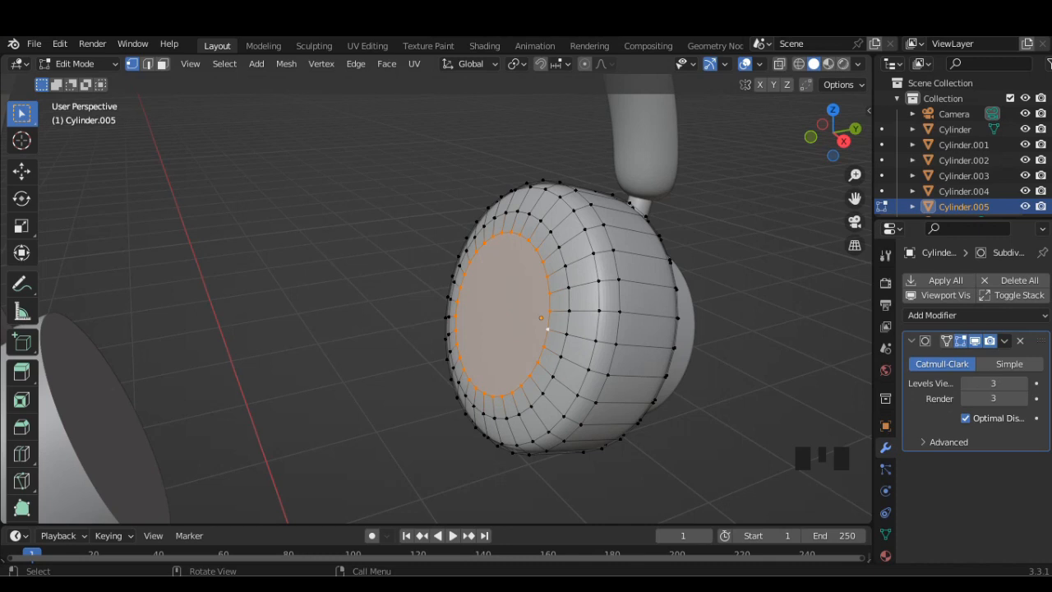
key("e")
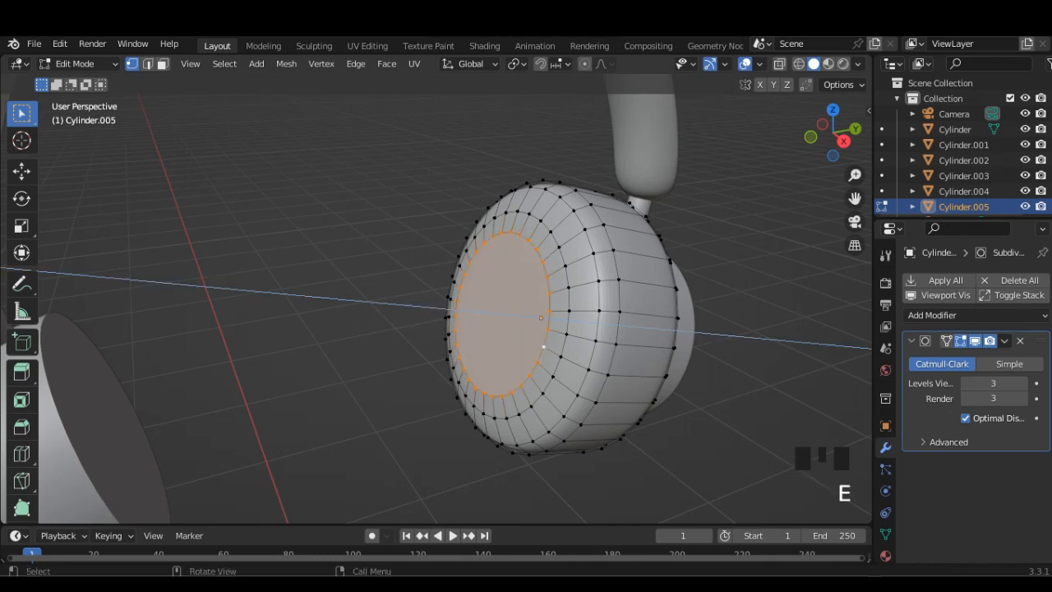
left_click(531, 375)
left_click(799, 63)
middle_click_drag(592, 346, 674, 403)
left_click(814, 63)
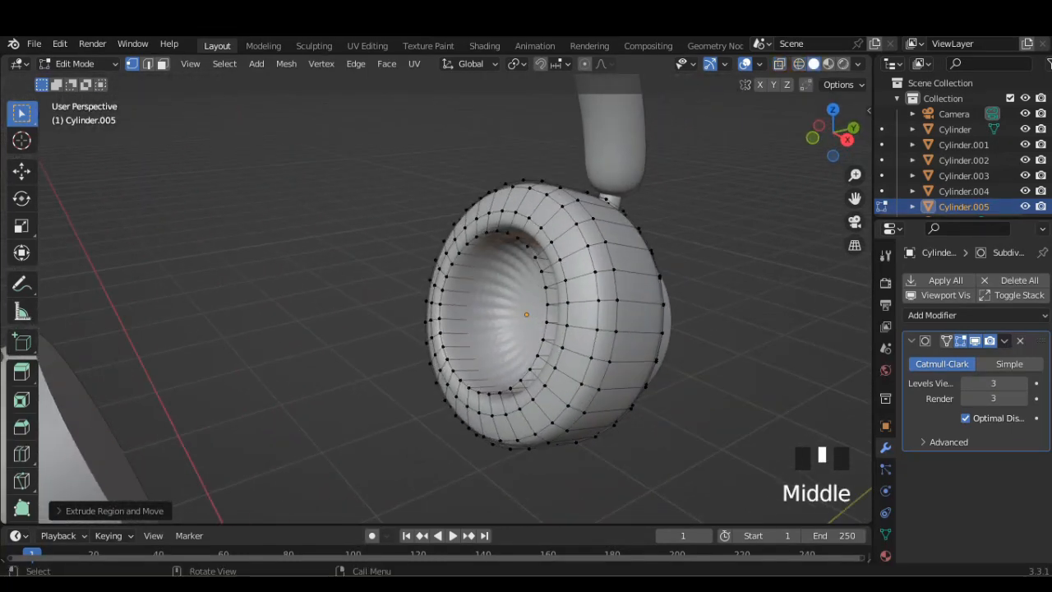
key("e")
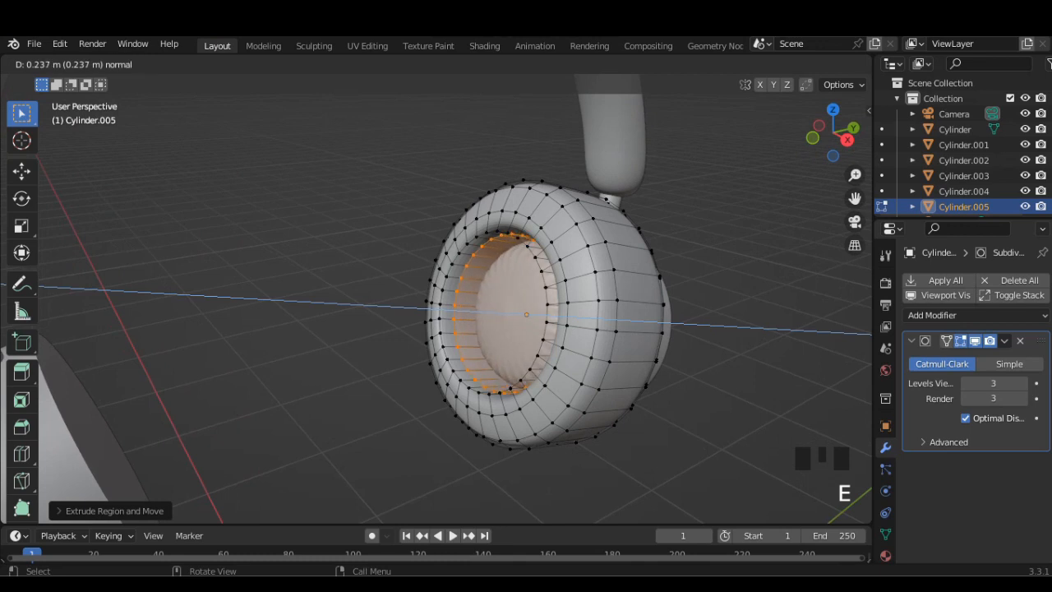
key("Return")
key("e")
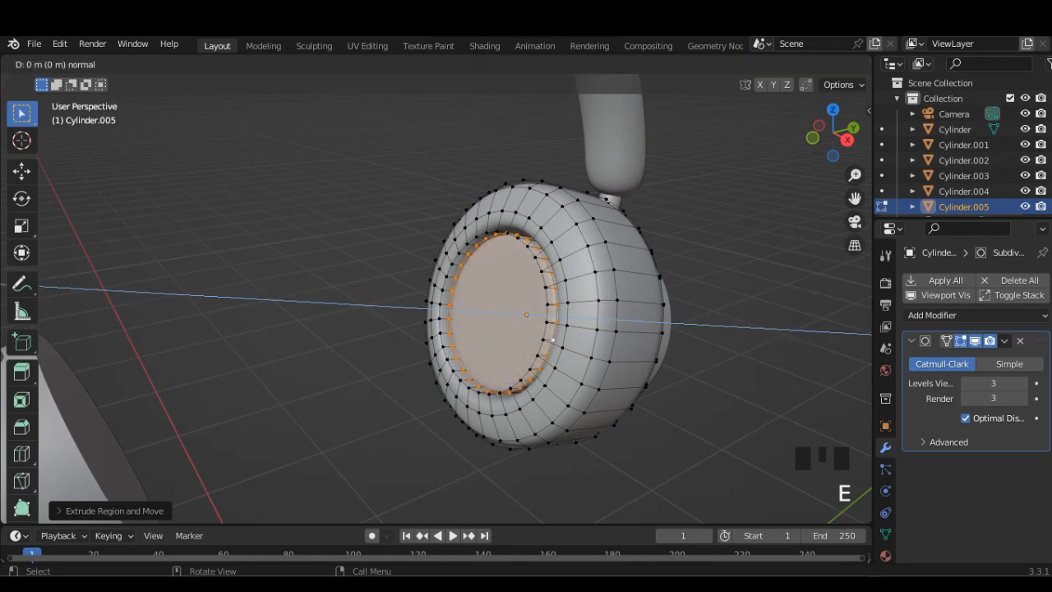
right_click(553, 339)
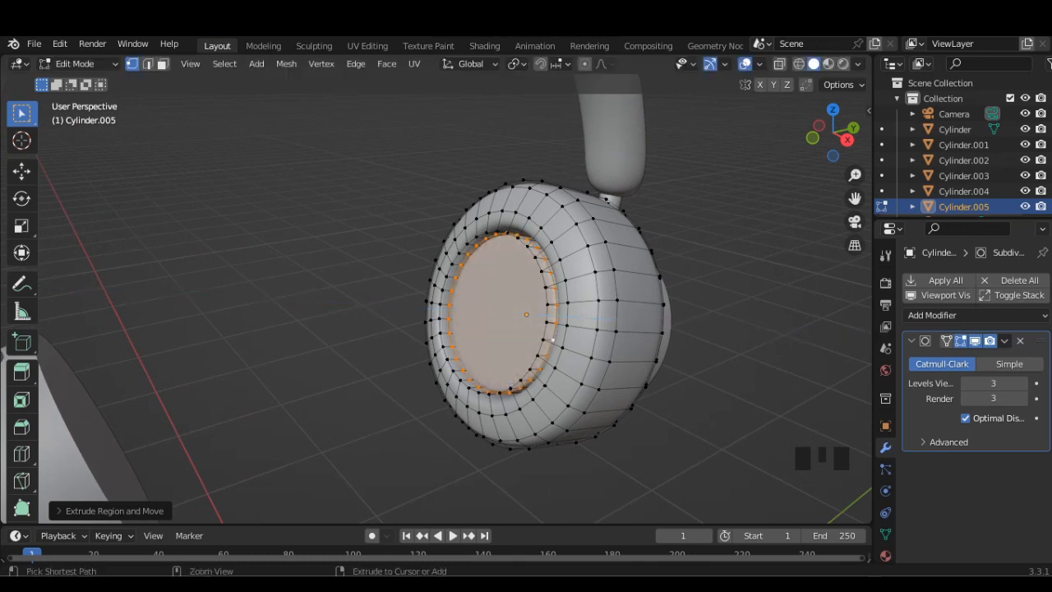
key("ctrl+z")
key("ctrl+z")
Extrude the recess's floor slightly back toward the opening and inset the circular face to sharpen its rim
key("e")
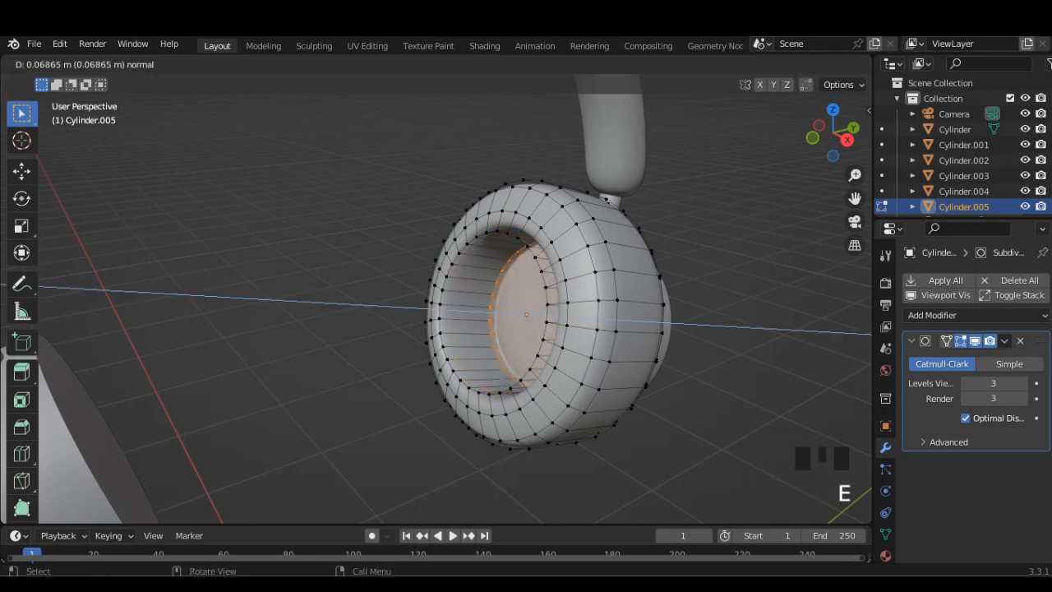
key("Return")
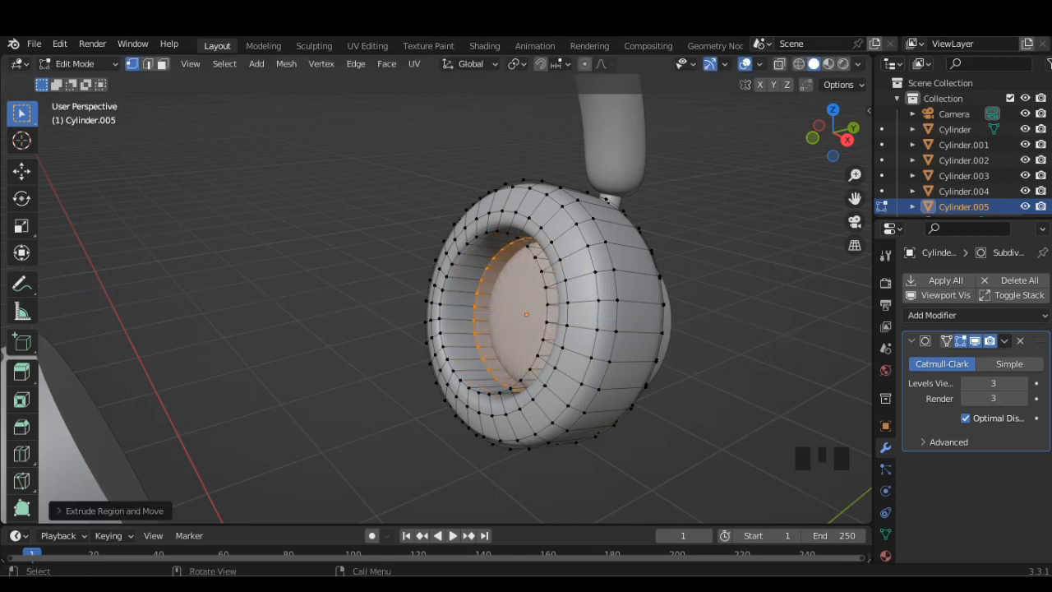
key("e")
middle_click_drag(575, 370, 526, 370)
key("i")
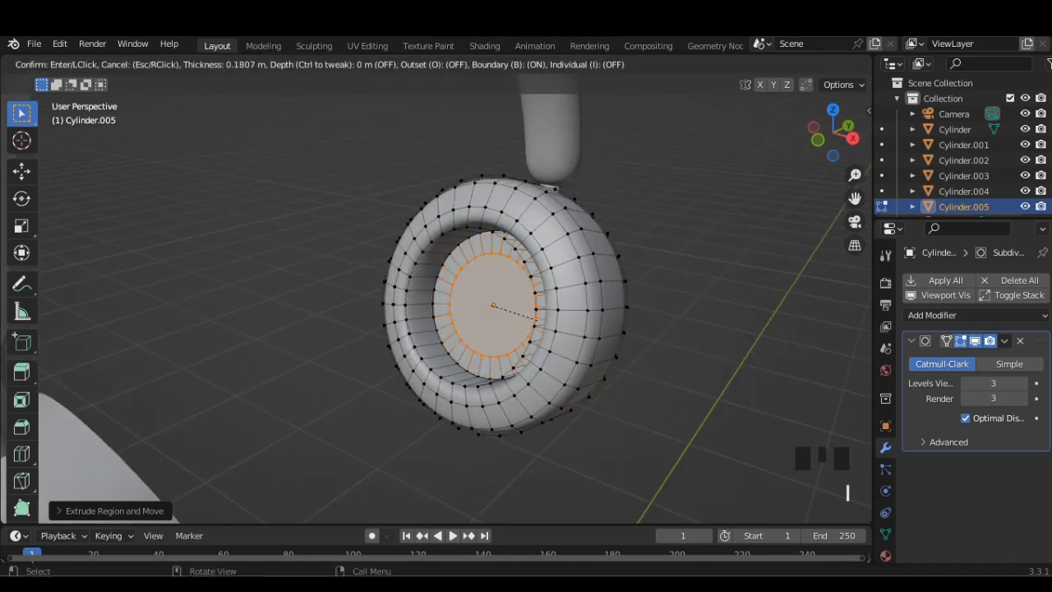
left_click(520, 316)
Raise the cushion's Subdivision viewport and render levels to 4 and apply the modifier
key("Tab")
mouse_move(521, 317)
middle_mouse_down()
mouse_move(427, 321)
mouse_move(526, 325)
middle_mouse_up()
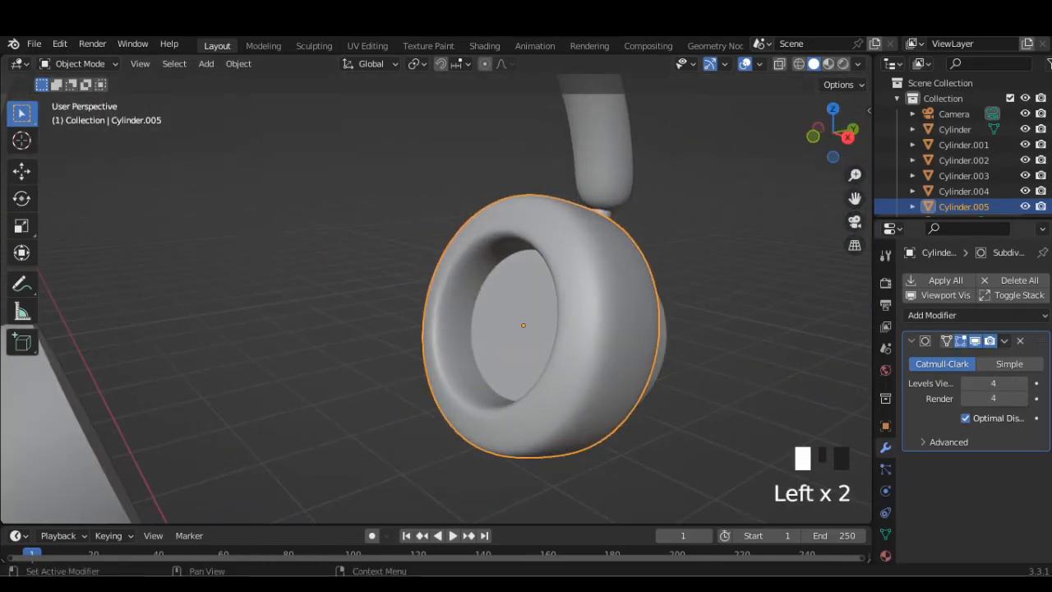
left_click(1005, 340)
left_click(946, 363)
Duplicate the cushion toward the opposite ear cup, at about Y -0.385 m, and set the copy's X rotation to -74.5°
scroll(494, 320, "down", 2)
left_click(847, 136)
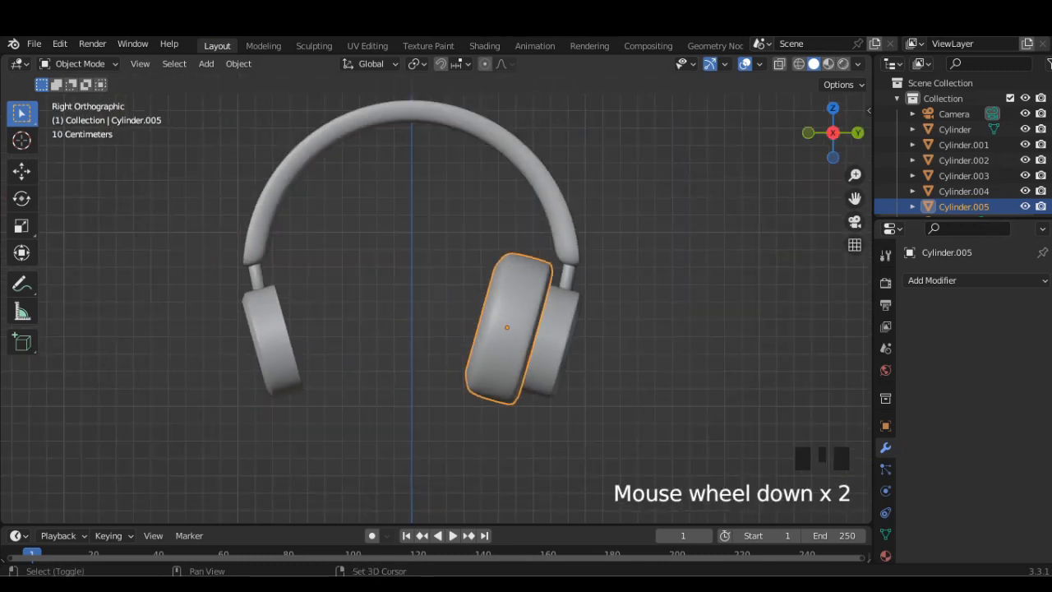
key("shift+d")
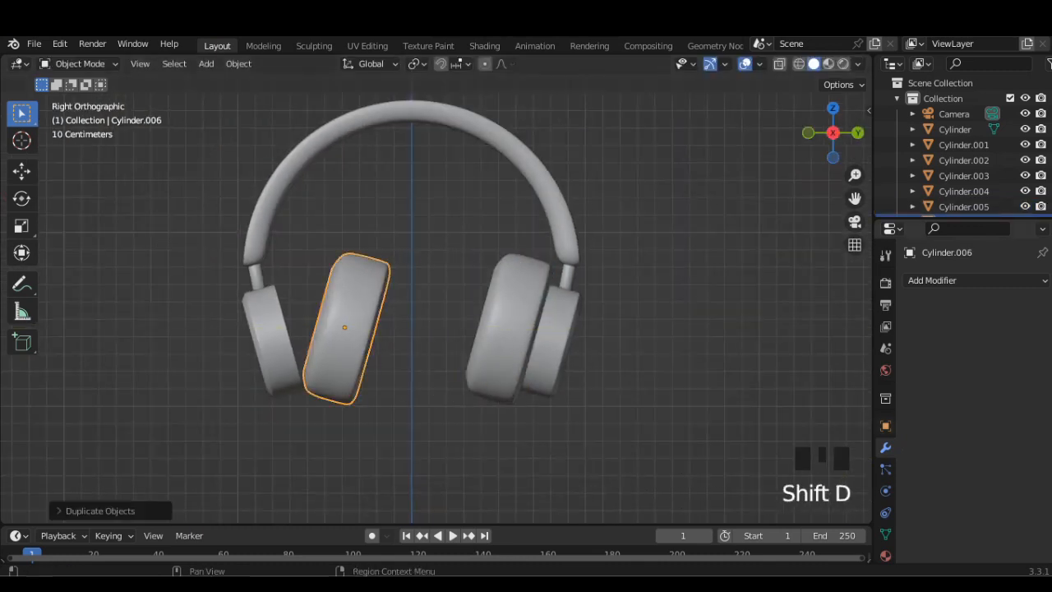
left_click(885, 425)
left_click(986, 379)
type("-74")
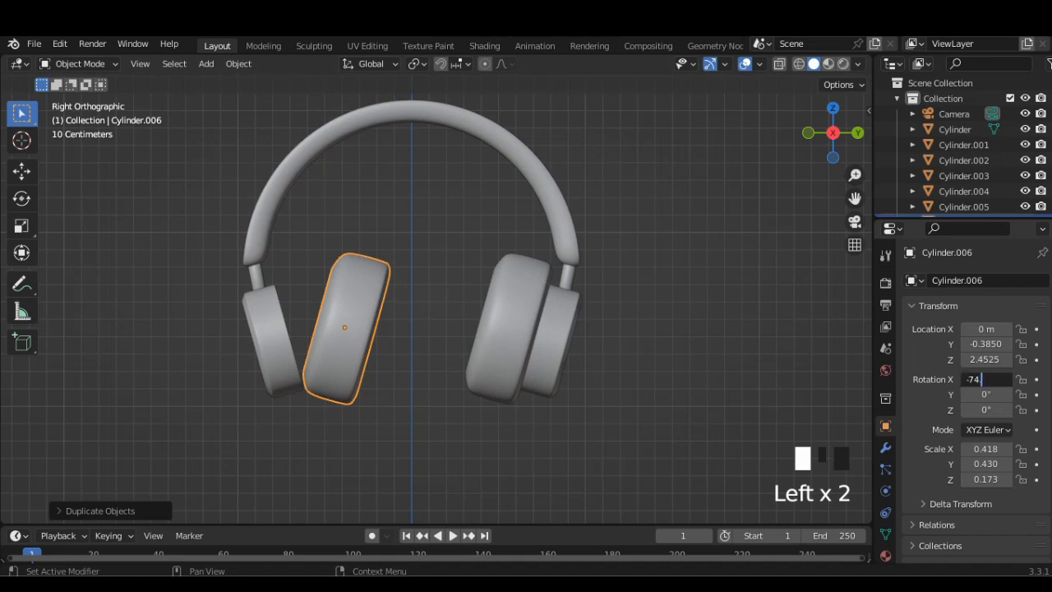
type(".5")
key("Return")
Move the copied cushion along Y to about -0.545 m so it sits against the inner face of its ear cup
scroll(436, 309, "down", 2)
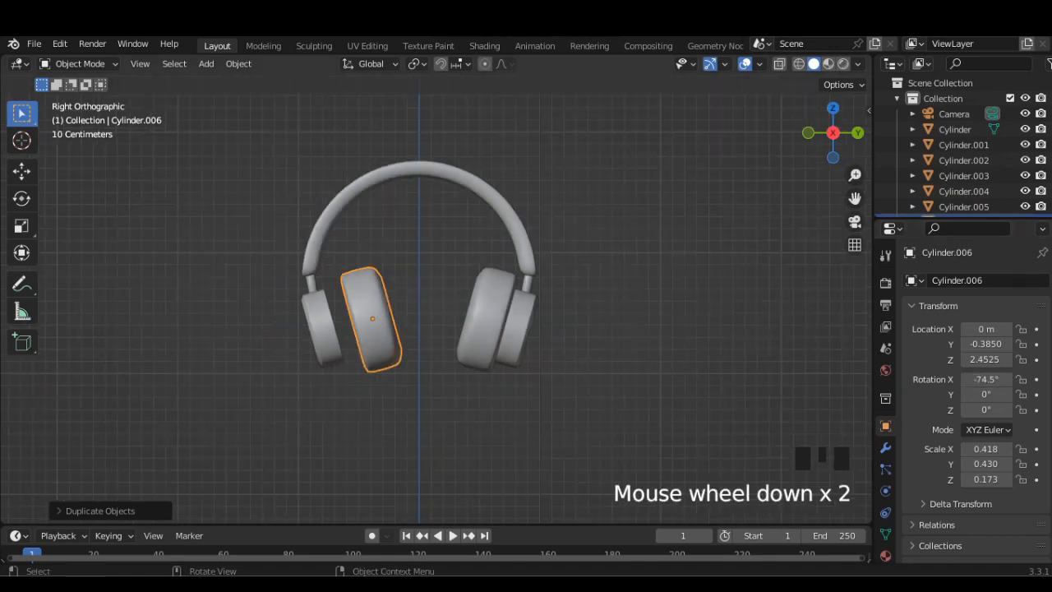
scroll(420, 308, "up", 2)
key("g")
key("y")
key("Return")
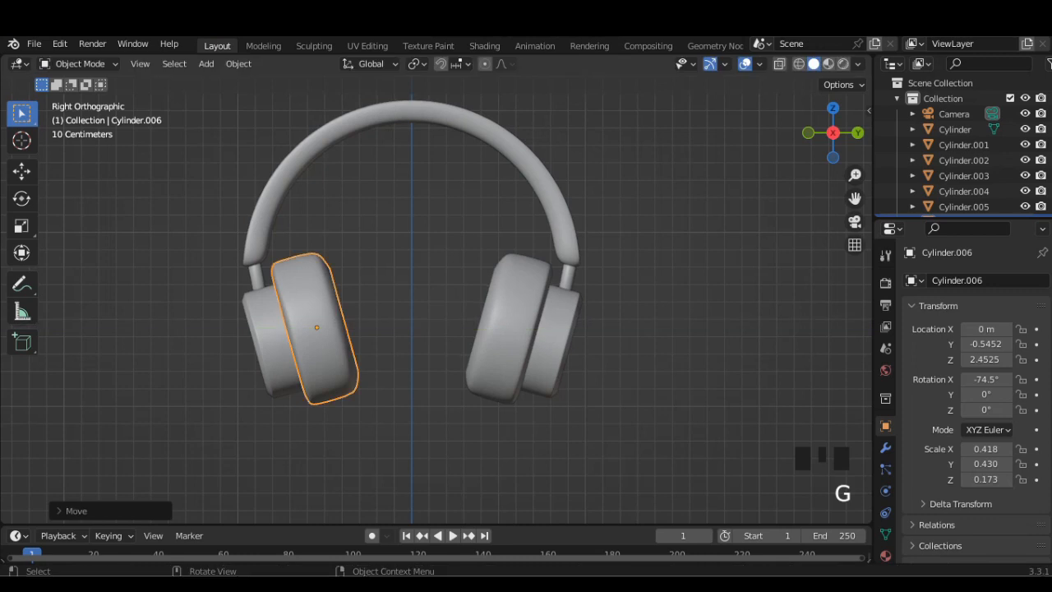
Deselect the copied cushion and examine the fit of both cushions on the headphones in perspective
left_click(418, 325)
scroll(418, 325, "up", 1)
middle_click_drag(436, 325, 353, 336)
scroll(374, 327, "up", 2)
scroll(428, 325, "down", 3)
scroll(411, 326, "down", 2)
scroll(386, 326, "up", 2)
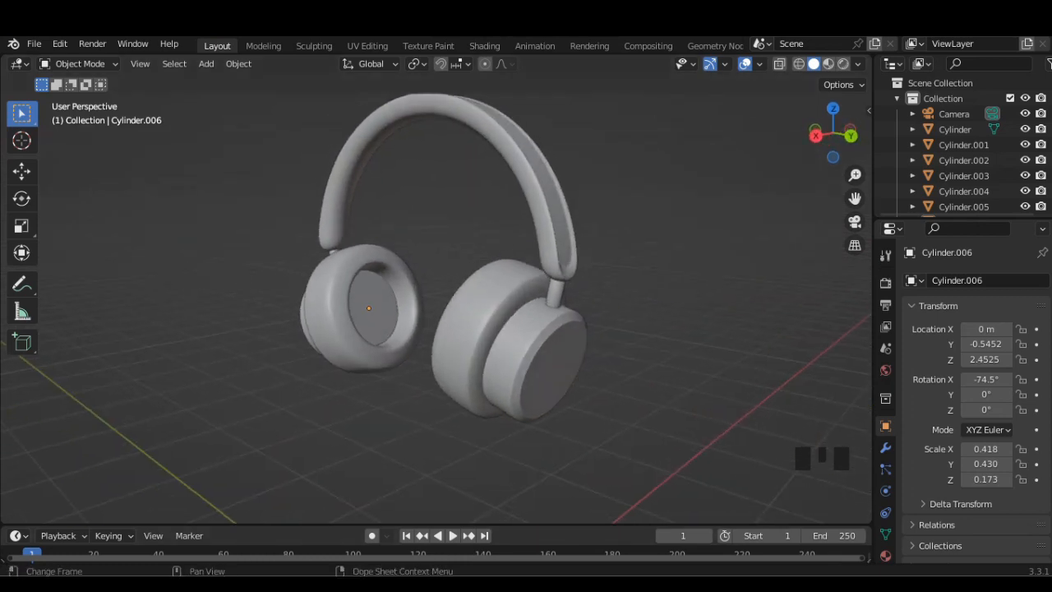